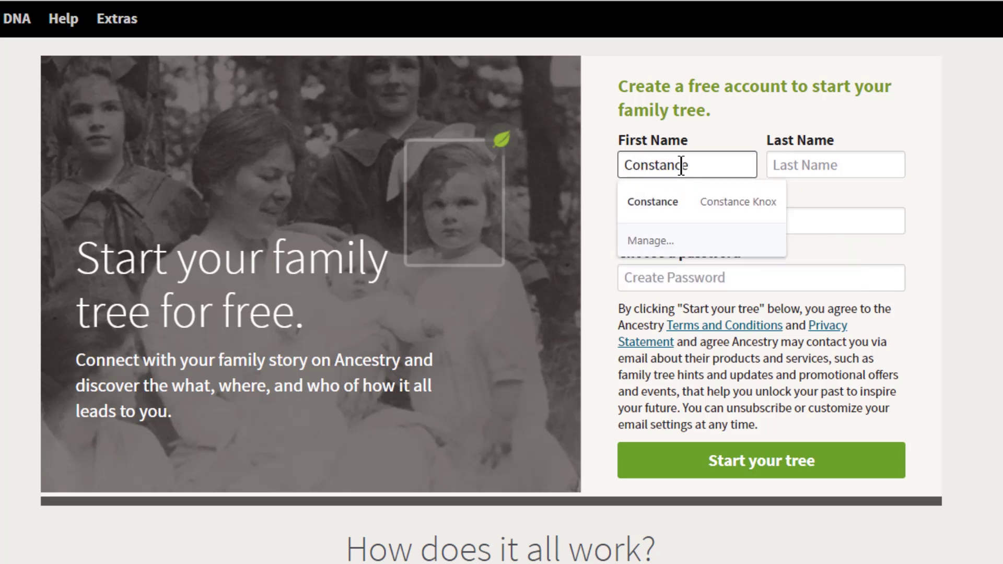
Step: Register a free Ancestry account with the account holder's first name, last name, e-mail address and chosen password
click(738, 201)
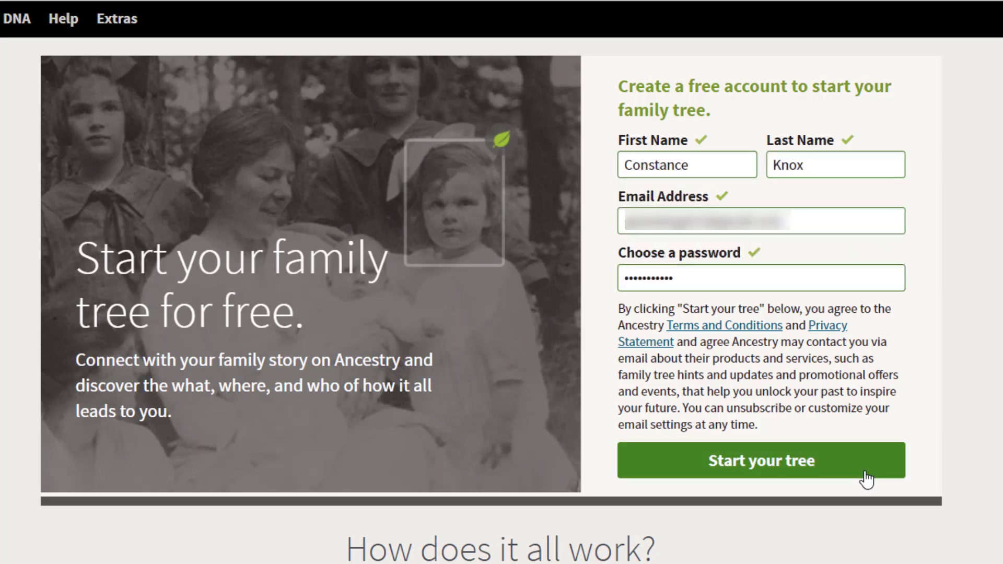
click(866, 478)
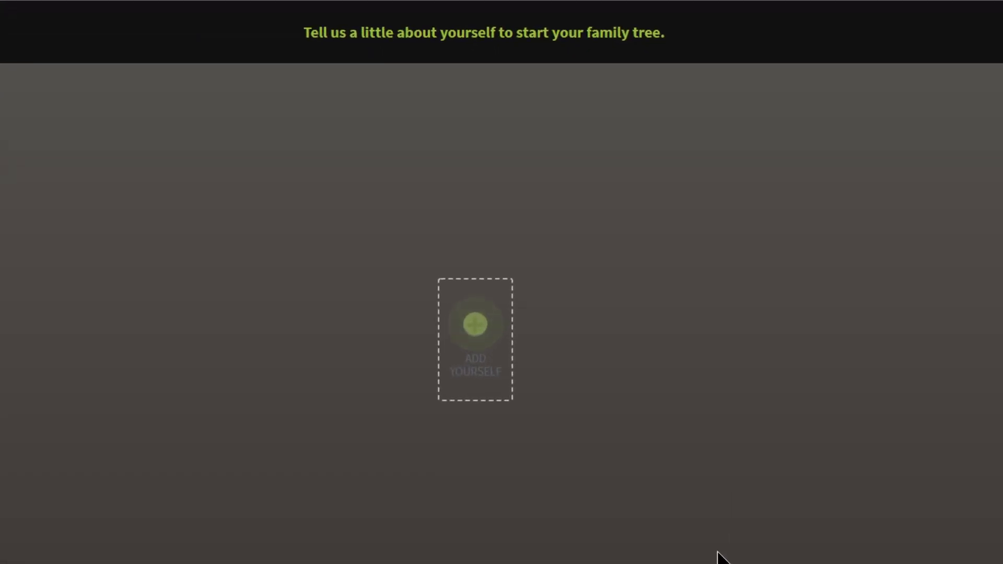
Step: Add yourself to the family tree with birth date, birthplace and gender Female, and open the entry for your father
click(476, 340)
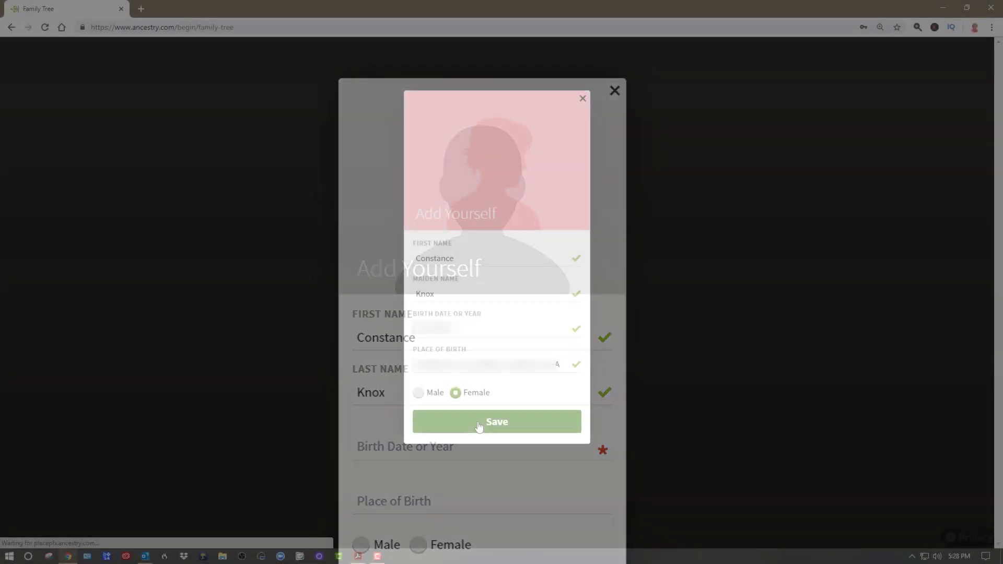
click(479, 424)
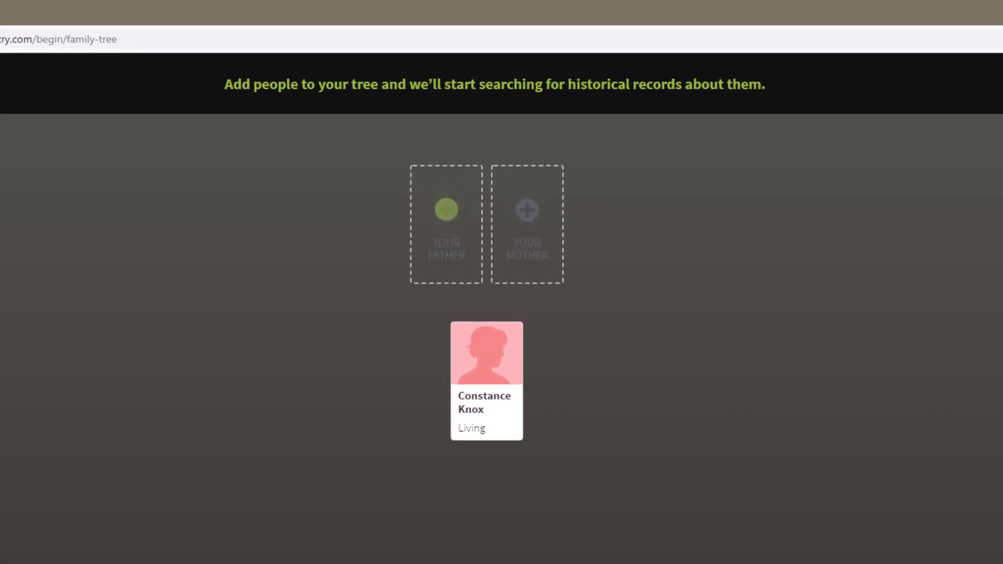
click(460, 252)
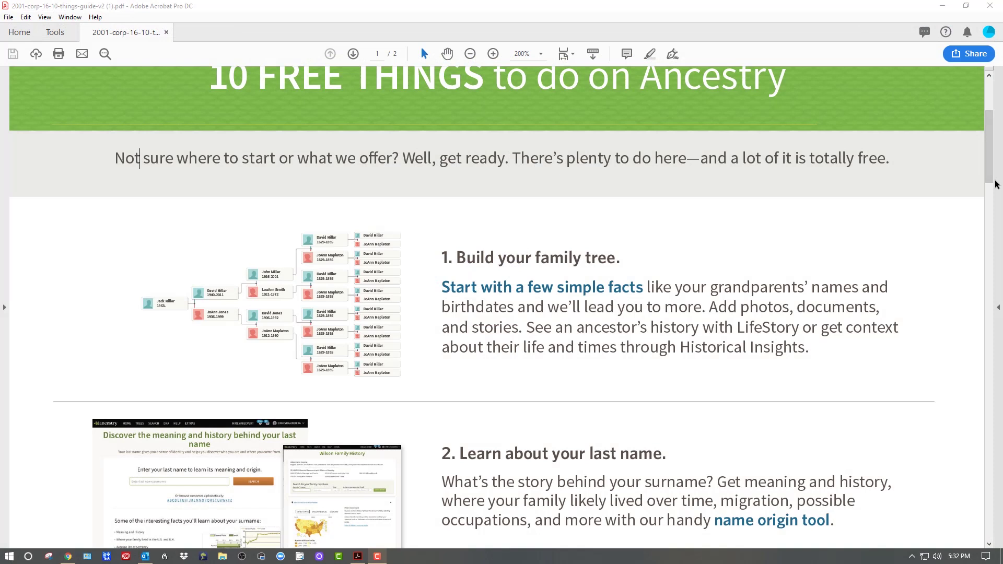
Step: Open Surname Meanings from the Ancestry home page in the browser and look up the family surname's meaning and origin
drag(990, 152, 991, 217)
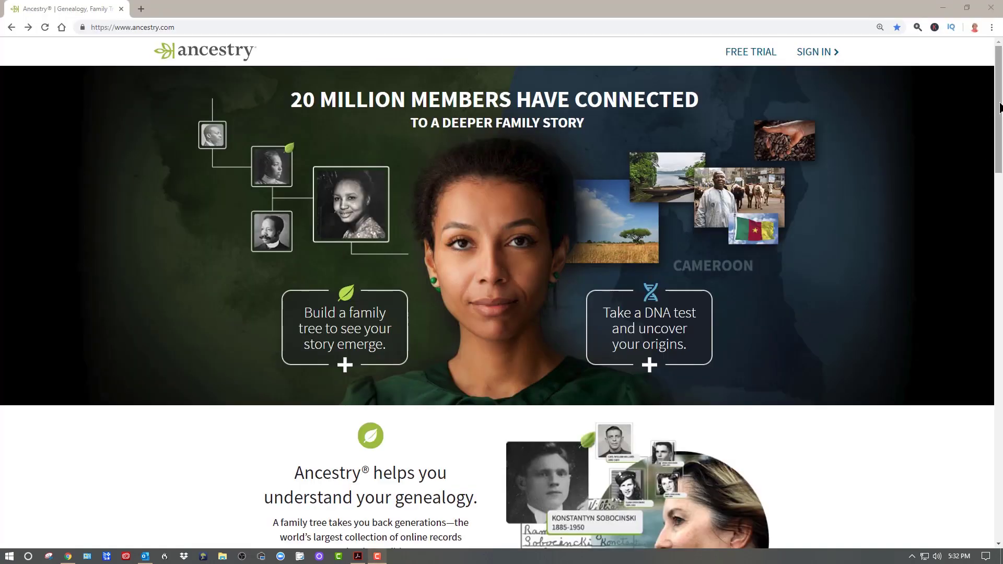
scroll(501, 292, down, 3)
scroll(501, 292, down, 20)
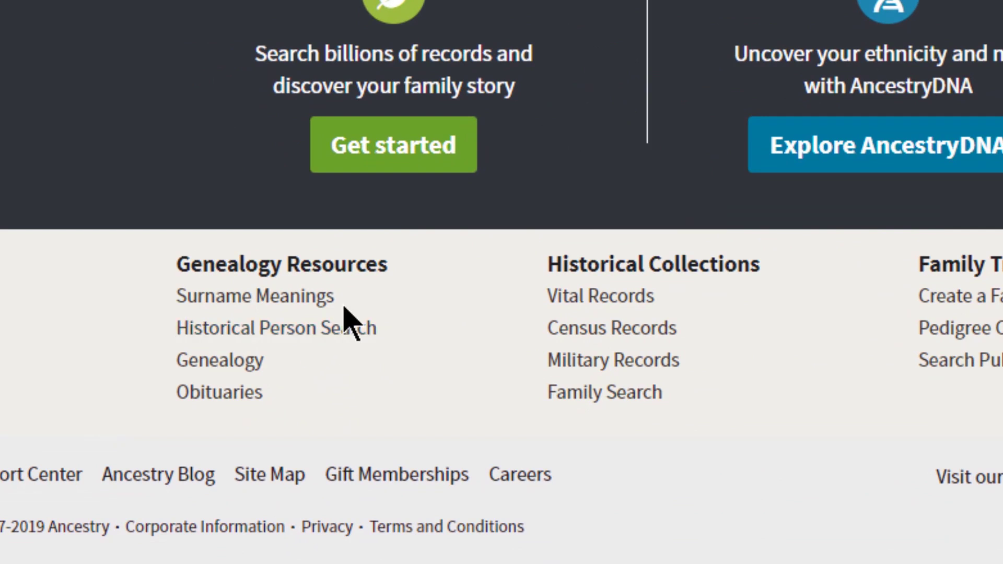
click(308, 297)
text(Henl)
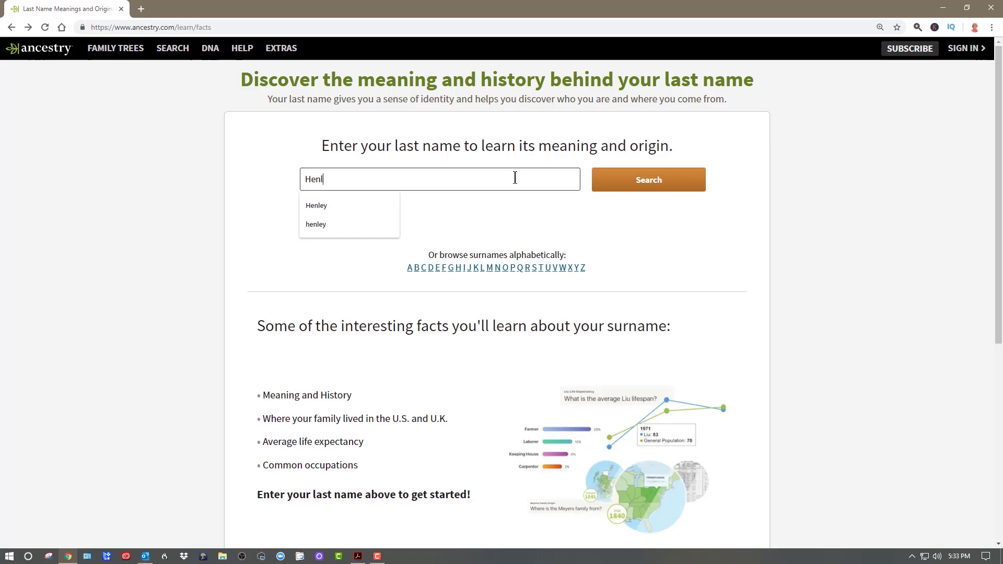
text(ey)
key(Return)
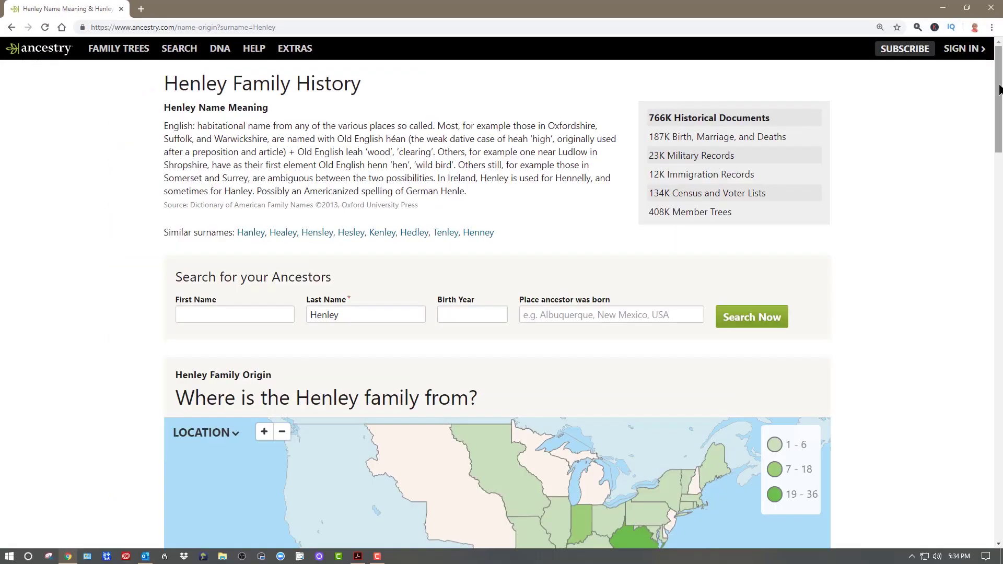
Step: Review the surname's family origin map at census year 1920, plus its occupations and historical records sections
drag(998, 88, 999, 151)
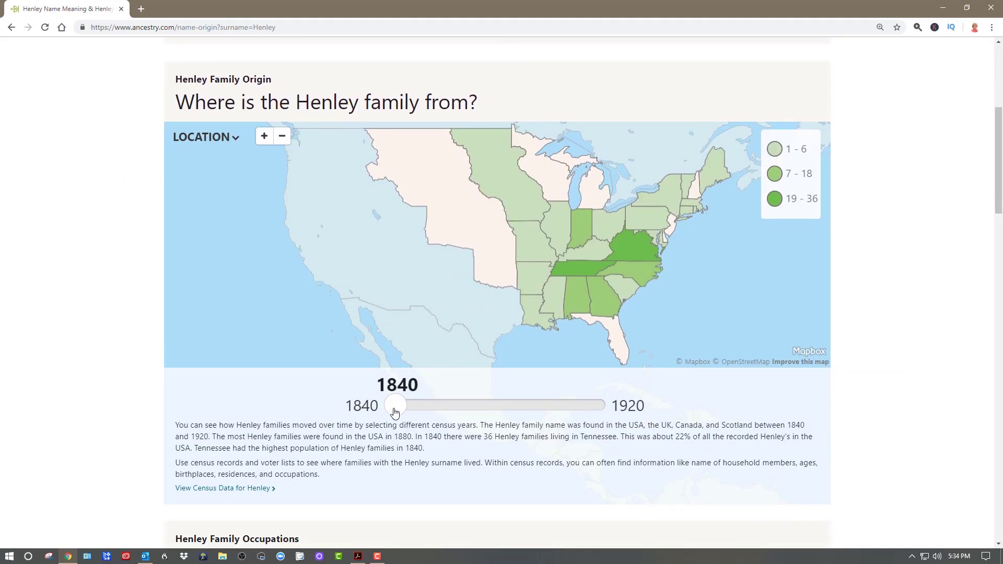
drag(398, 407, 555, 414)
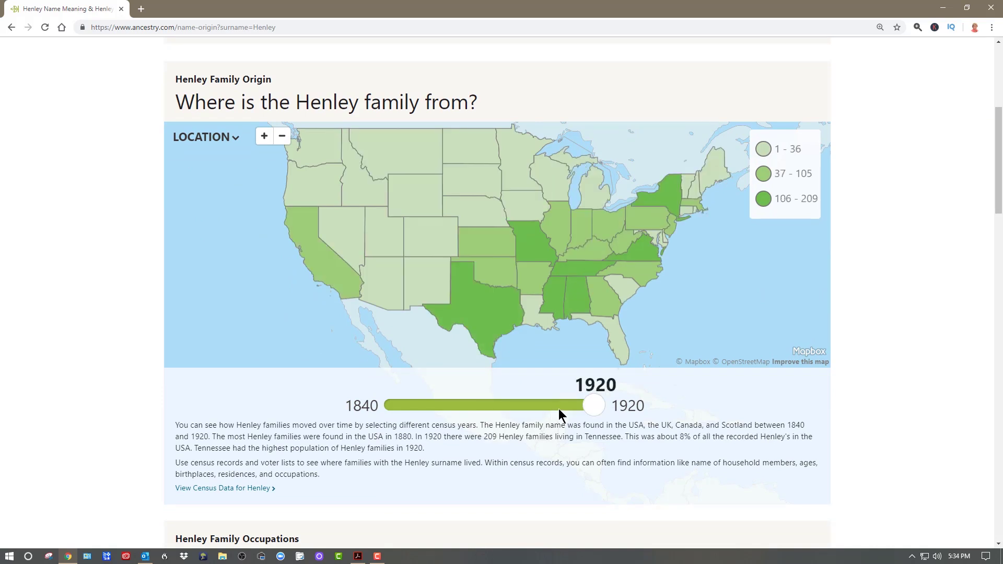
drag(998, 156, 999, 249)
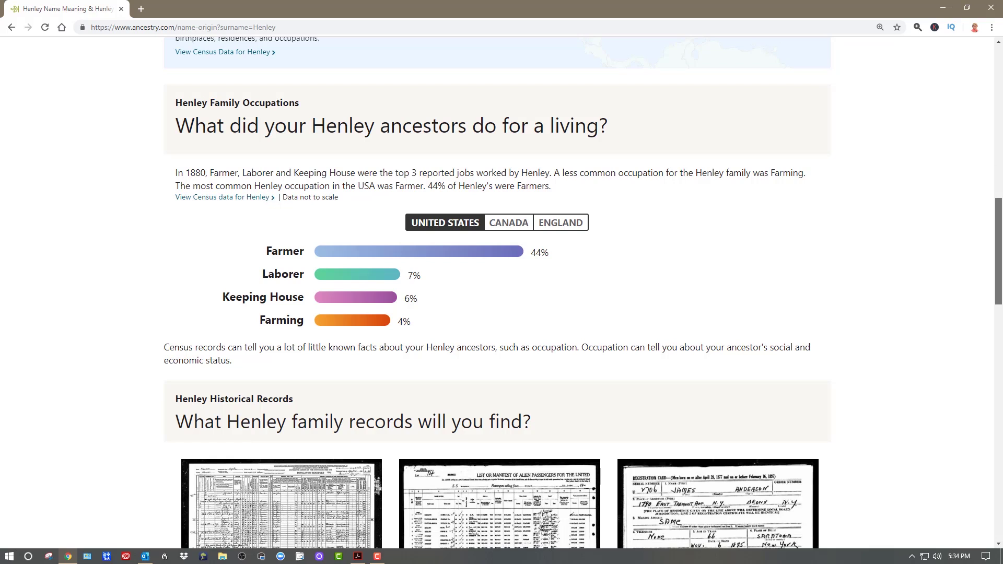
scroll(499, 292, down, 6)
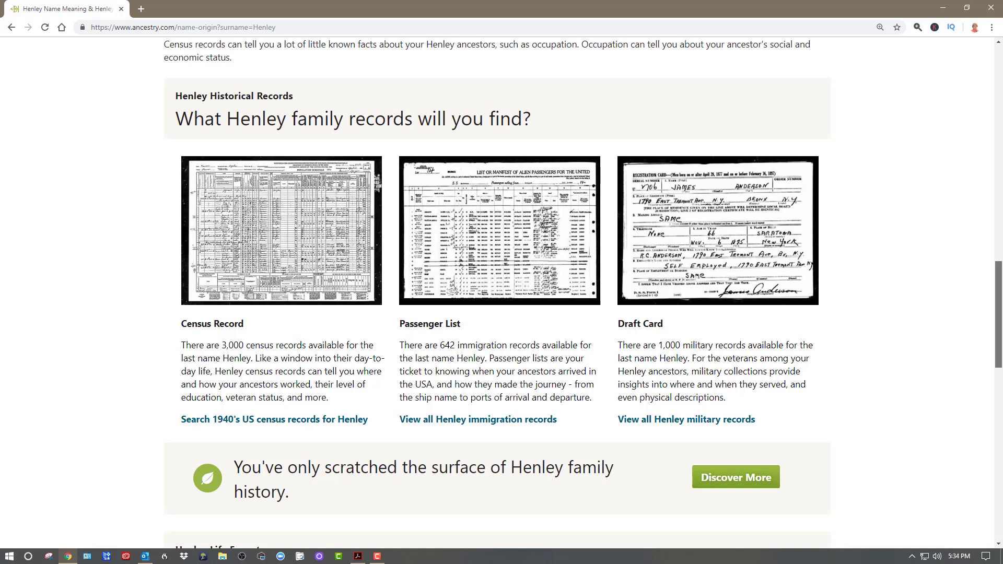
Step: Switch to the PDF guide in Acrobat and follow its U.S. Federal Census collections link in item 3
key(alt+Tab)
drag(989, 206, 991, 261)
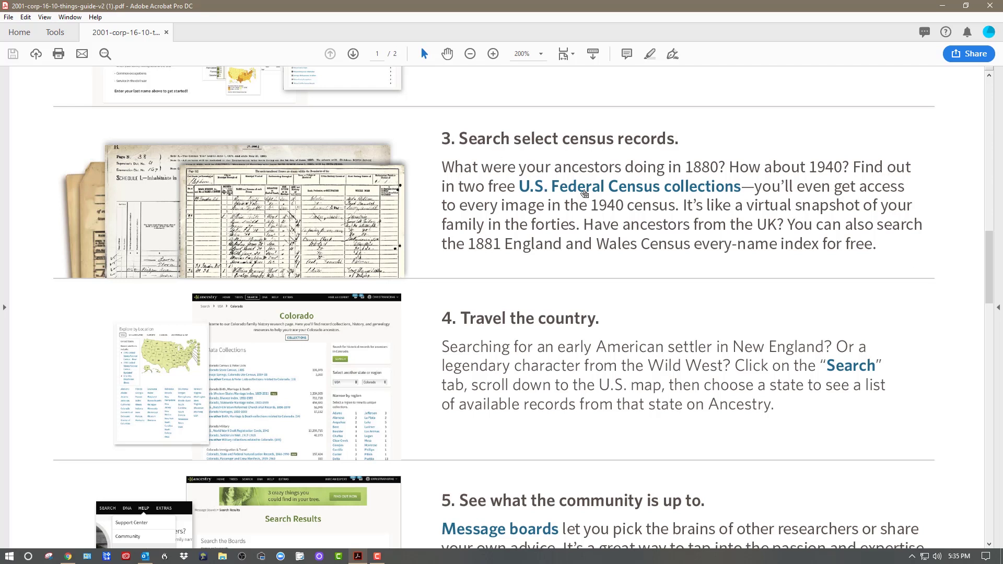
click(581, 191)
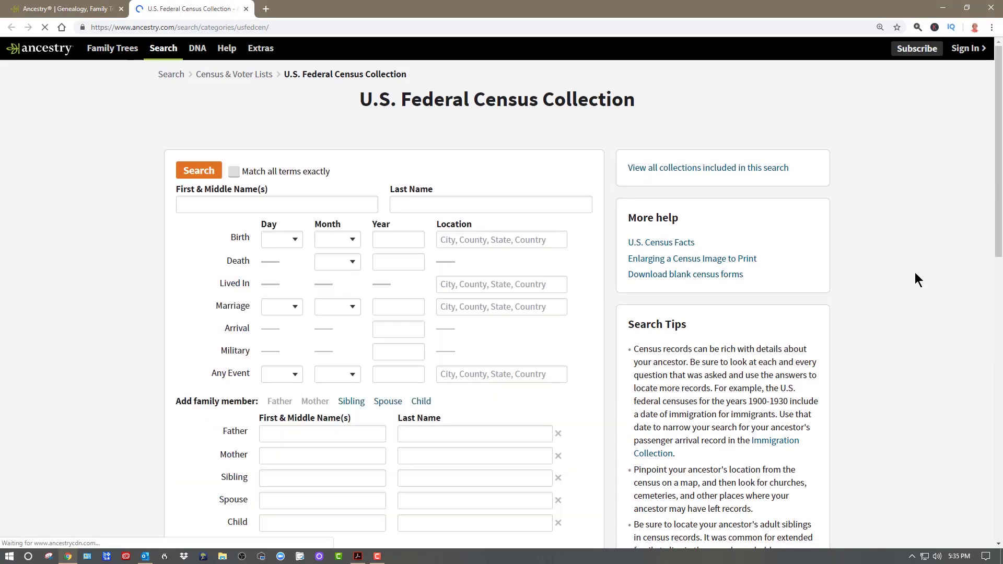
Step: Search the U.S. Federal Census Collection for the ancestor's full name with Lived In set to Laramie County, Wyoming, USA
click(318, 203)
text(Christopher)
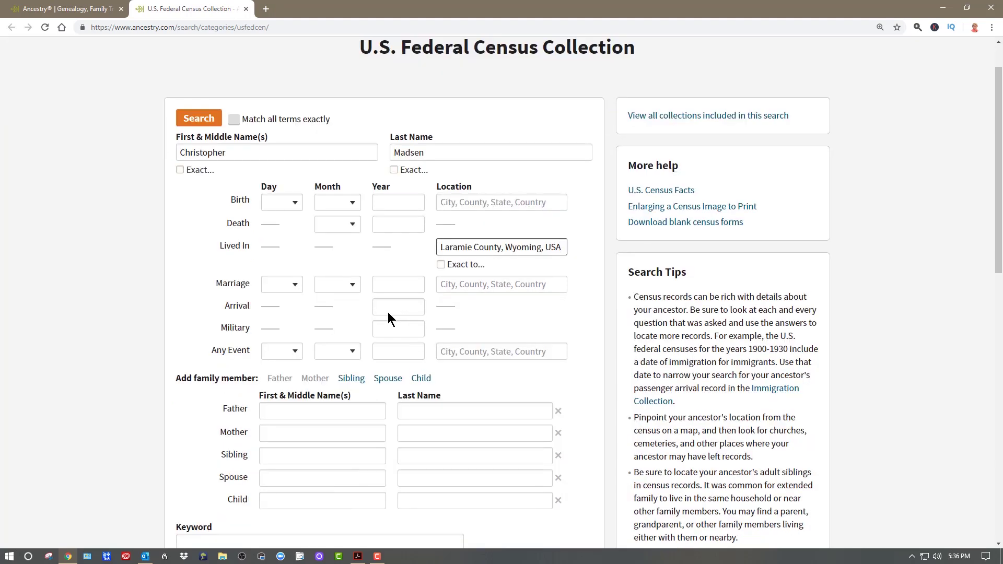
click(198, 118)
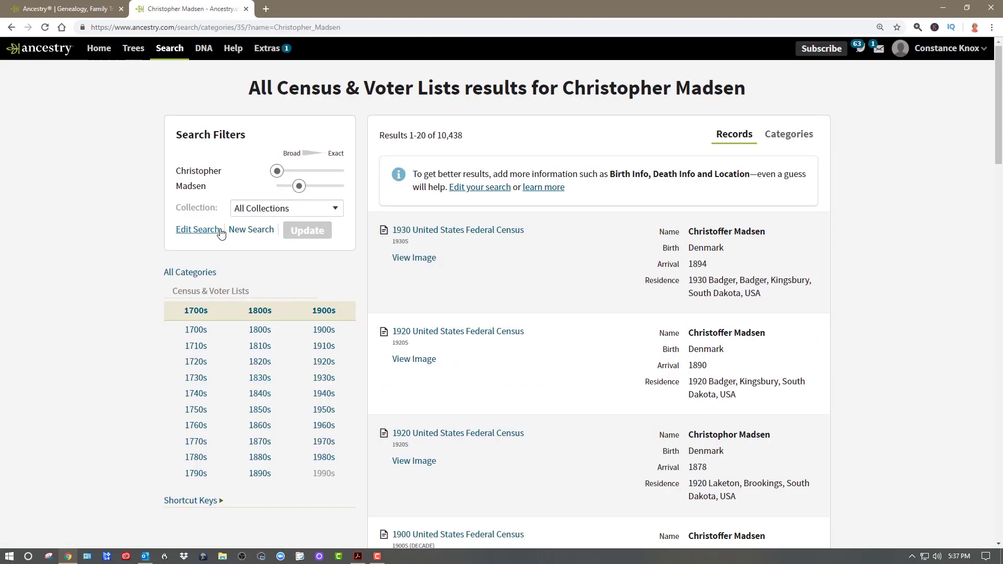
Step: Refine the ancestor search with residence Laramie, Albany, Wyoming, USA, and open the 1880 United States Federal Census result
click(198, 230)
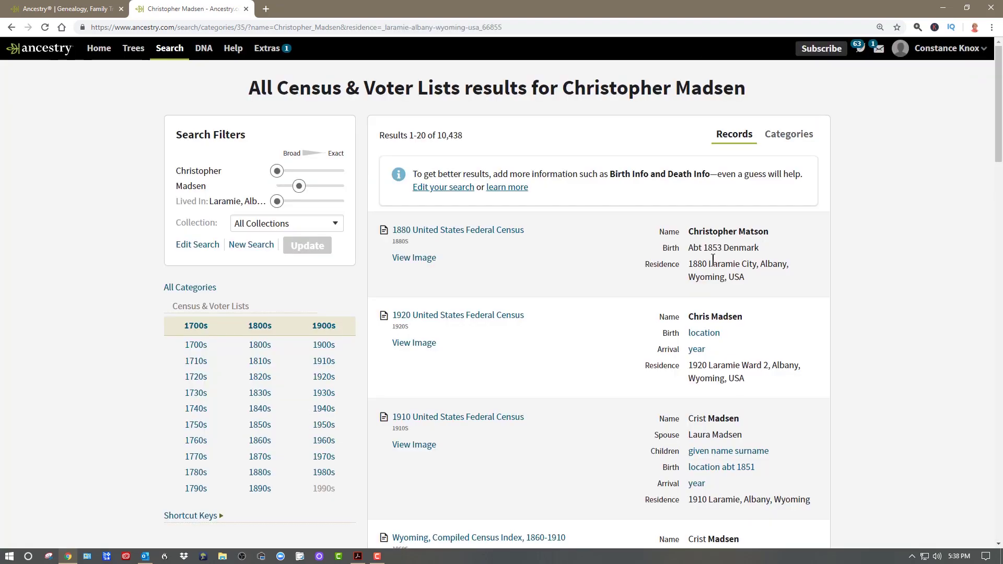
click(476, 231)
click(228, 277)
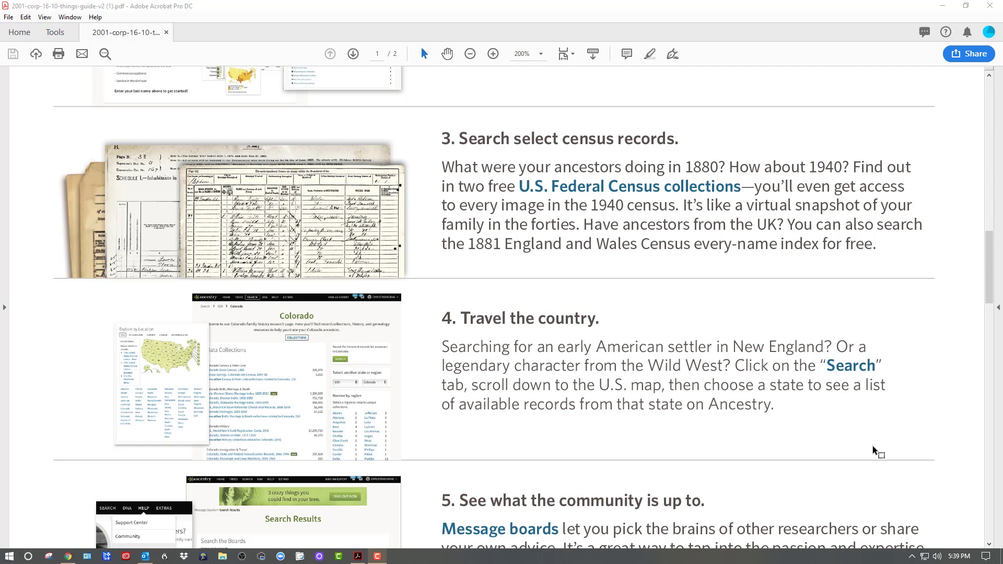
Step: Switch back to the browser, open the All Collections search page and choose Wyoming under Explore by Location
key(alt+Tab)
click(169, 49)
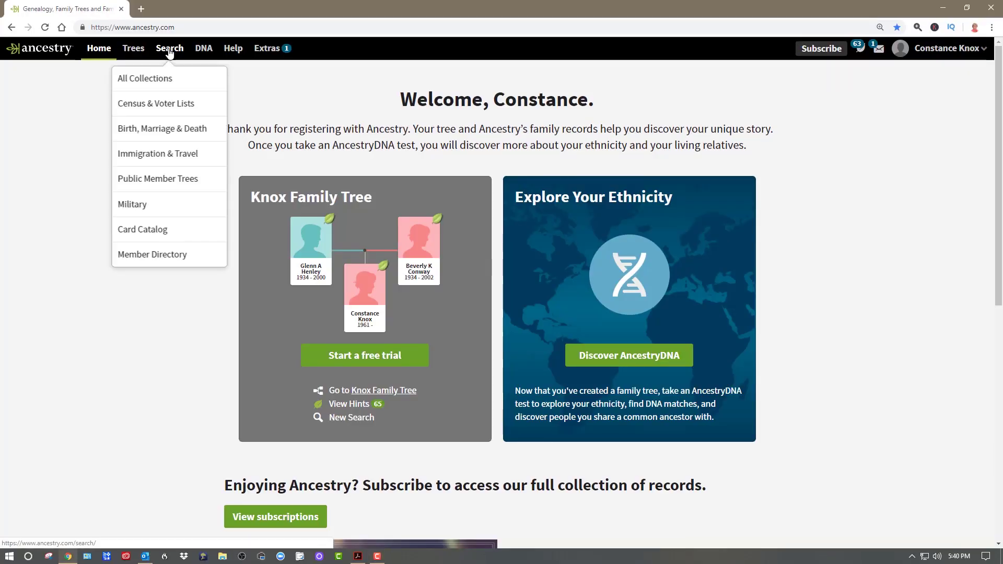
click(156, 79)
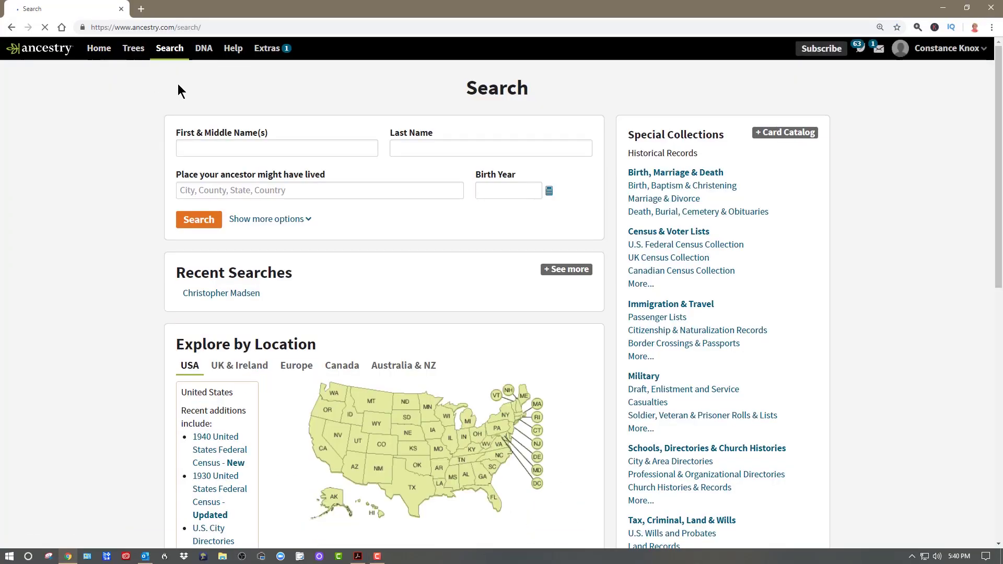
scroll(896, 246, down, 4)
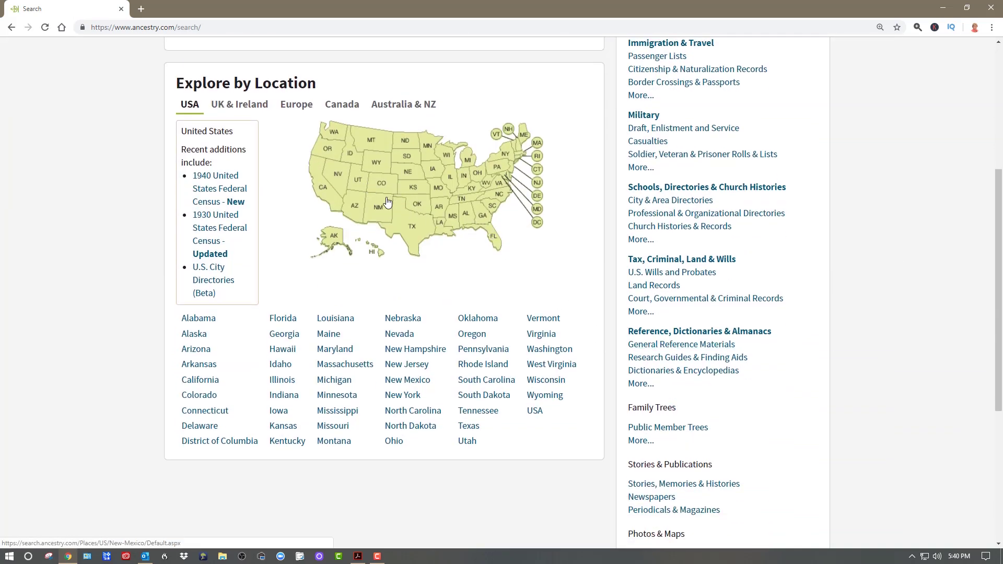
click(378, 167)
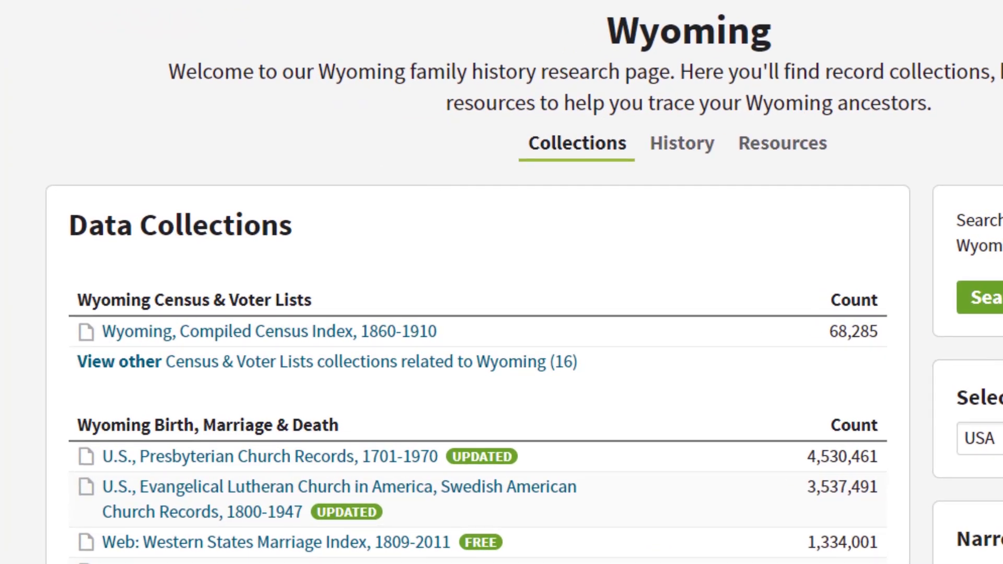
Step: Examine the Wyoming data collections by category, from census and vital records through military, directories, land and reference
scroll(501, 282, down, 5)
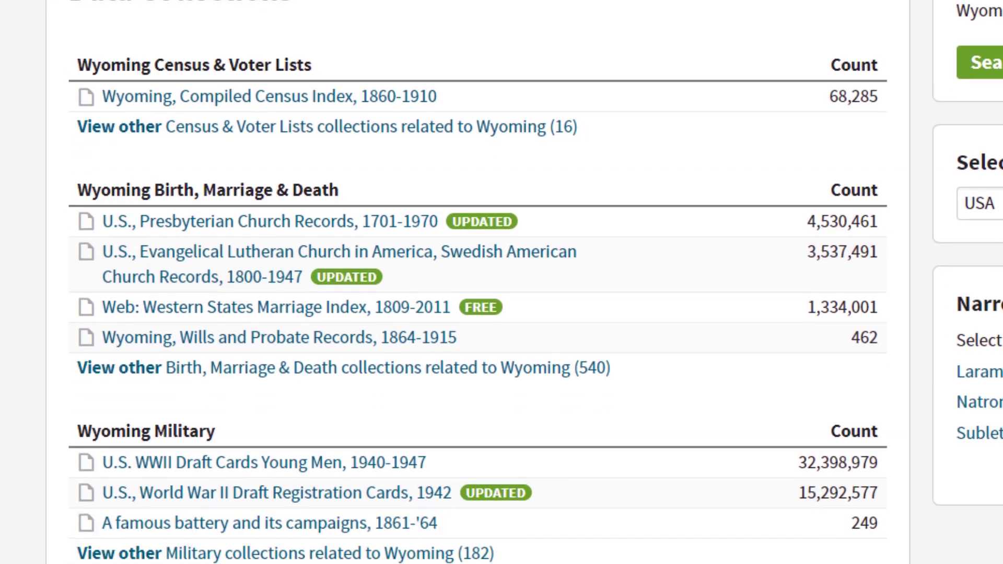
scroll(501, 282, down, 5)
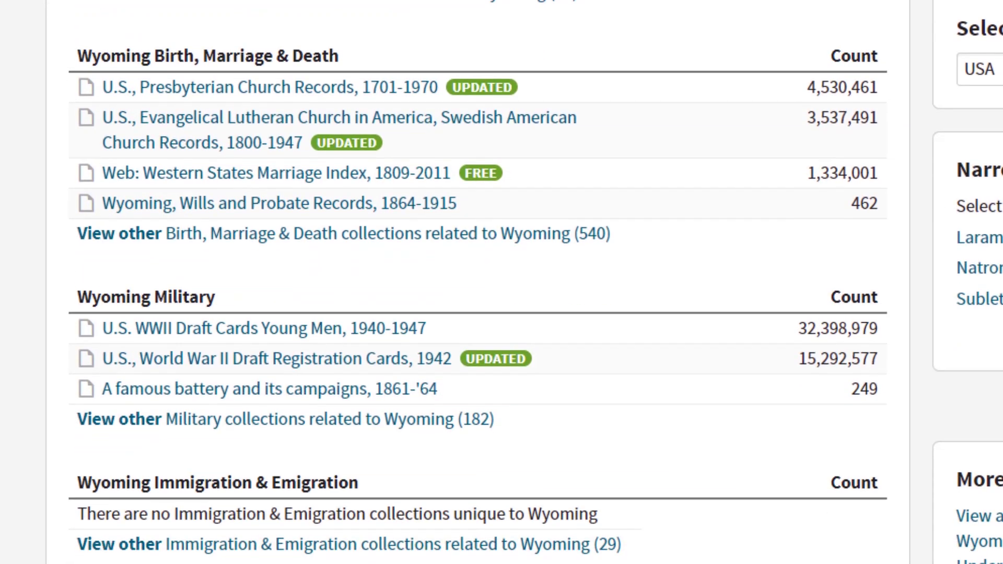
scroll(501, 282, down, 4)
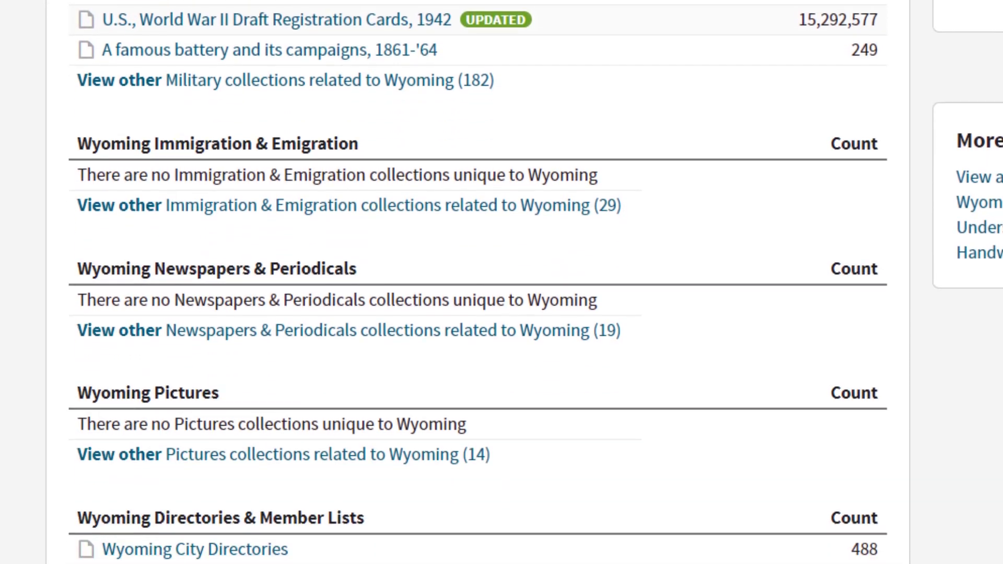
scroll(501, 282, down, 7)
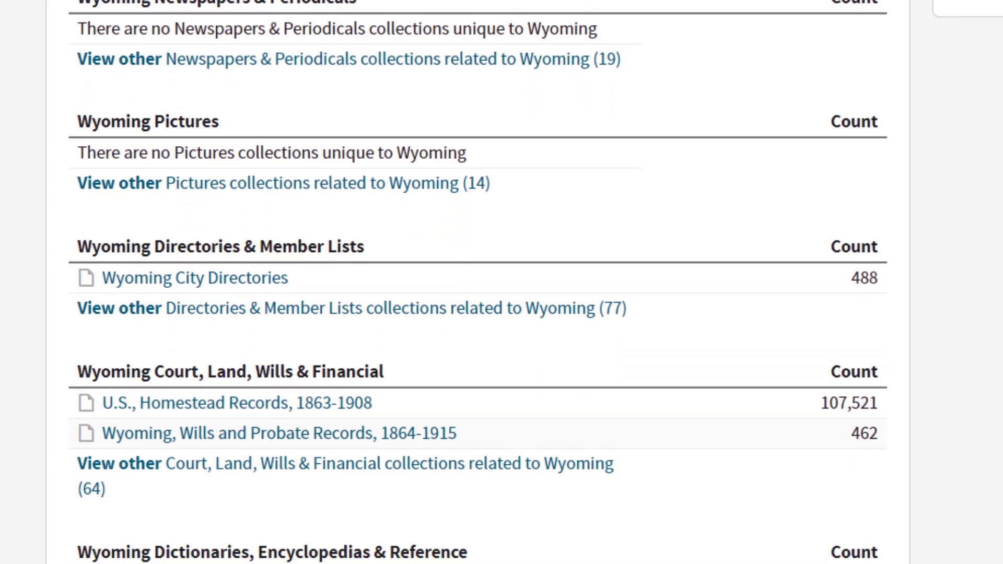
scroll(501, 282, down, 4)
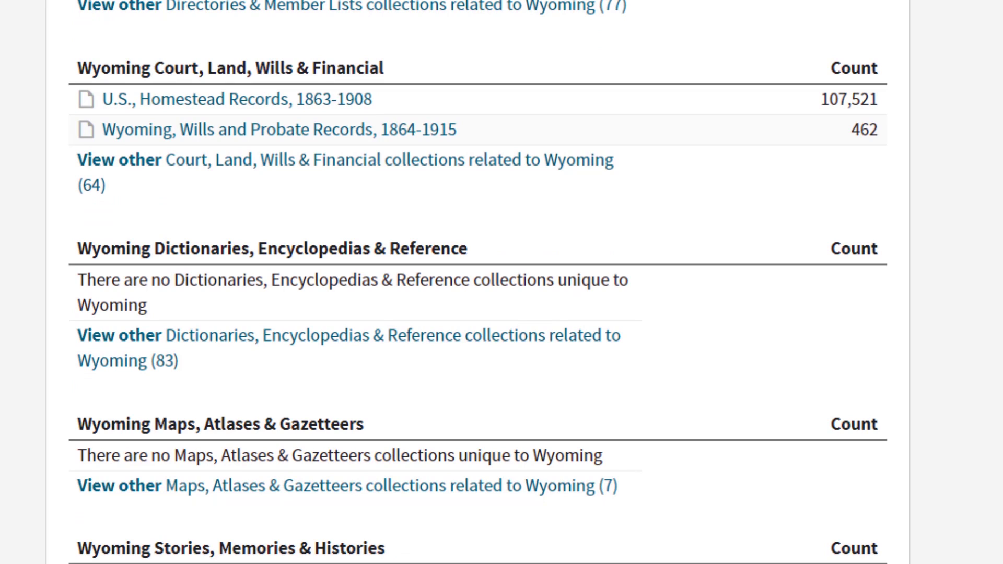
scroll(501, 282, up, 10)
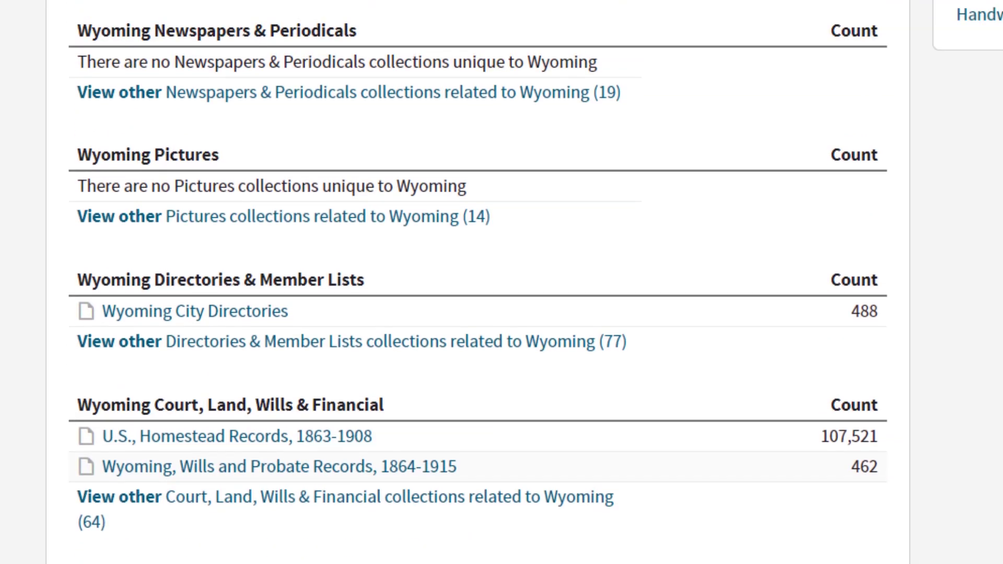
scroll(501, 282, up, 7)
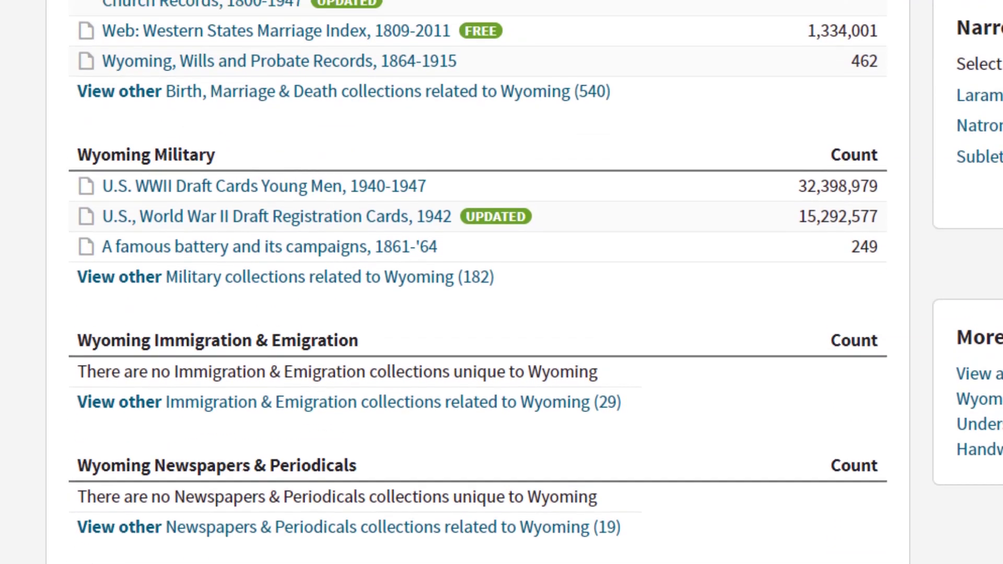
scroll(502, 282, up, 3)
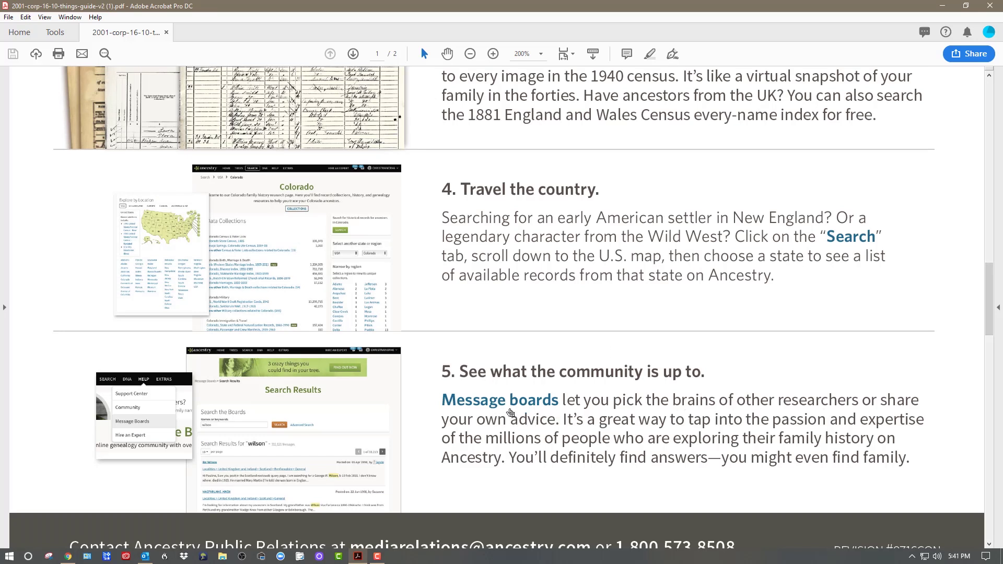
Step: Open the Message Boards from the guide's item 5, search them for "Quakers in North Carolina" and look through the results
click(485, 403)
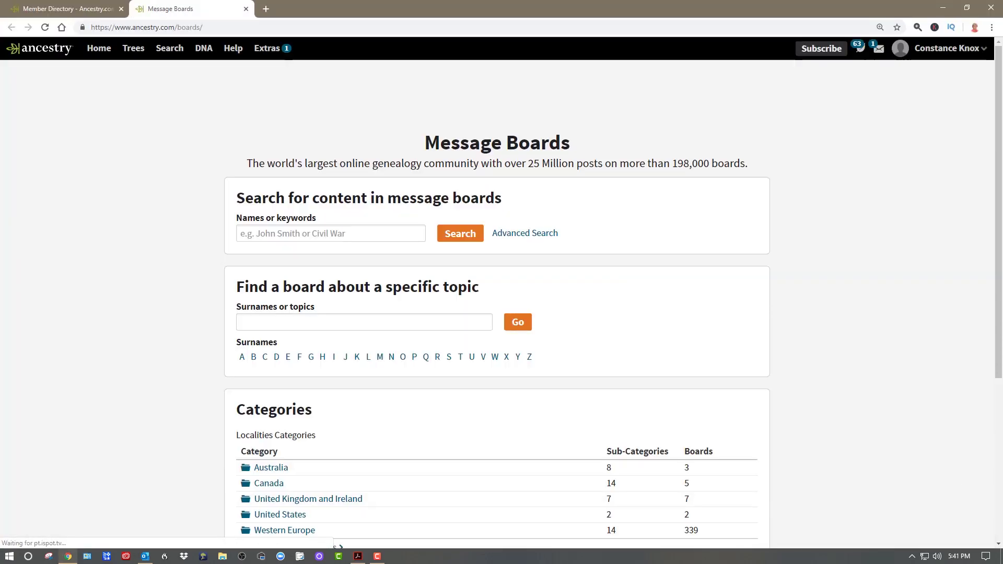
click(410, 238)
text(Q)
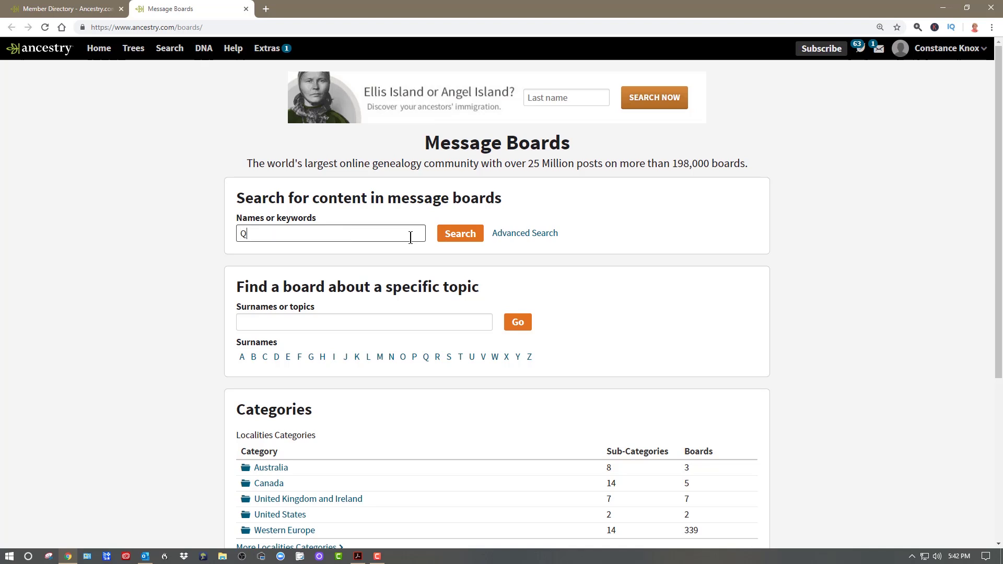
text(uaker)
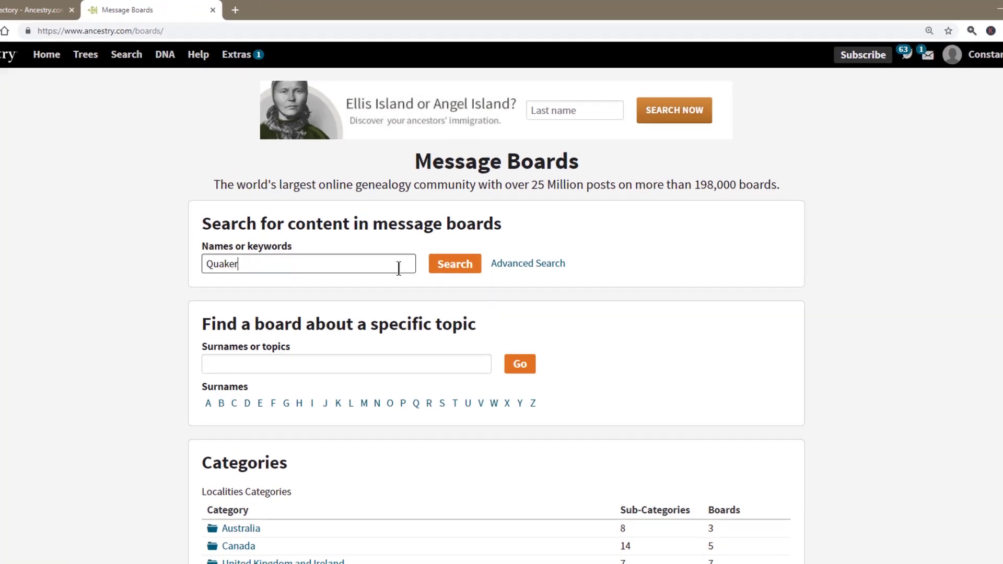
text(s in North Carolina)
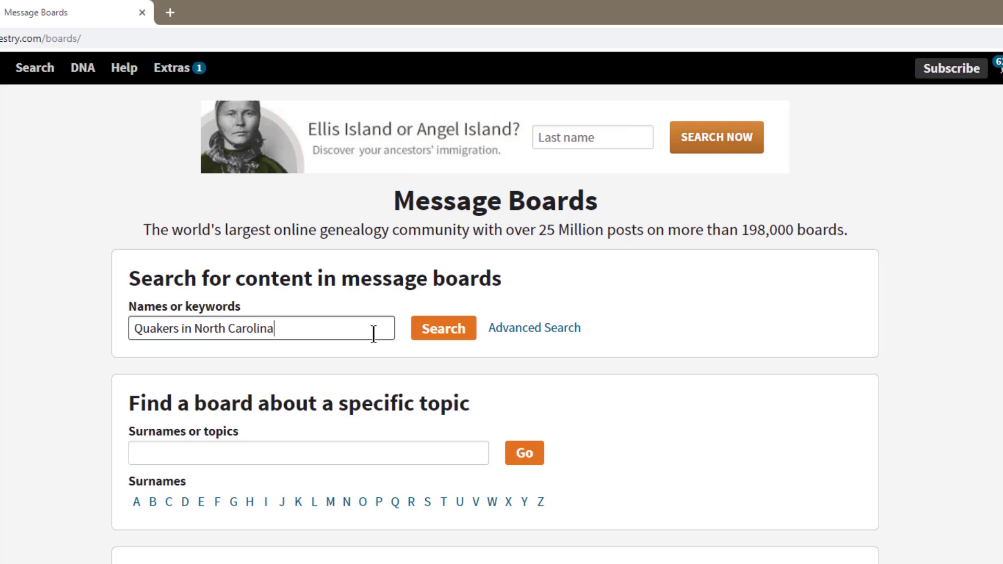
click(459, 337)
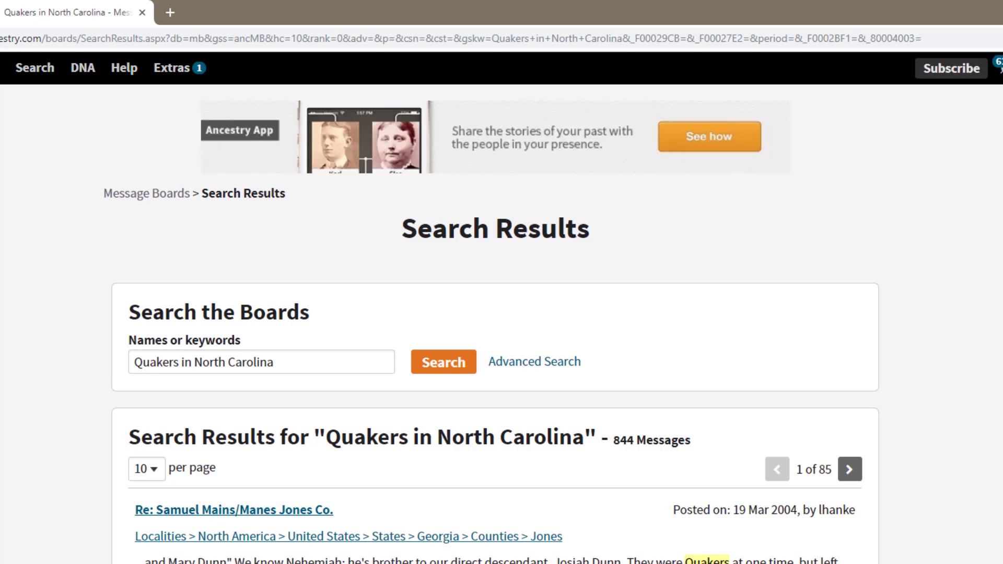
scroll(501, 313, down, 3)
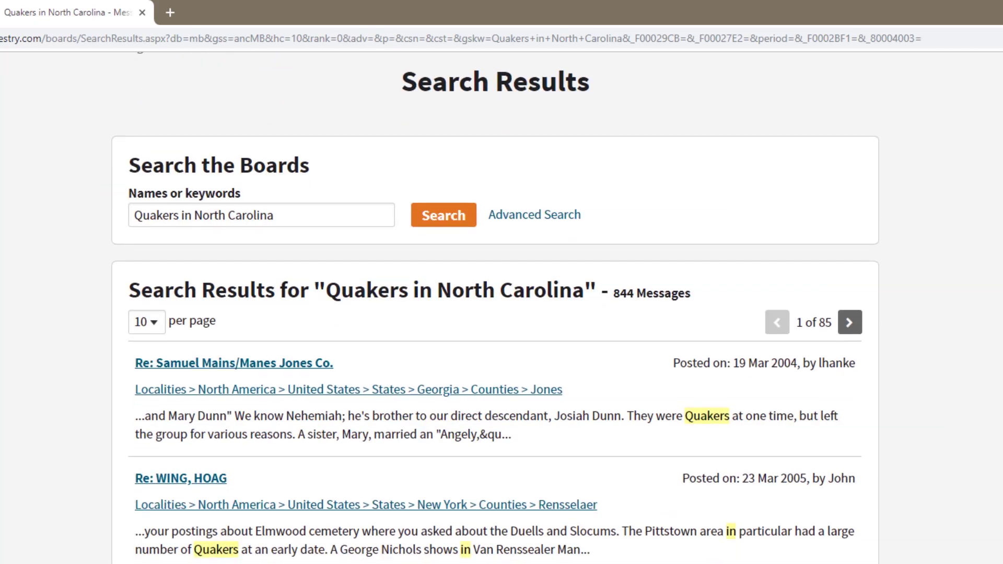
scroll(981, 446, down, 1)
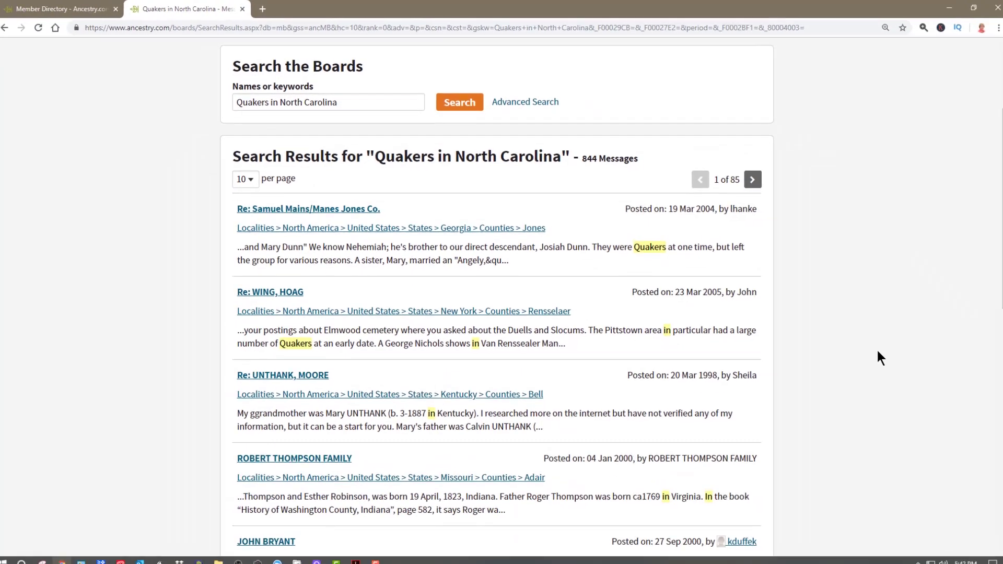
scroll(872, 346, down, 1)
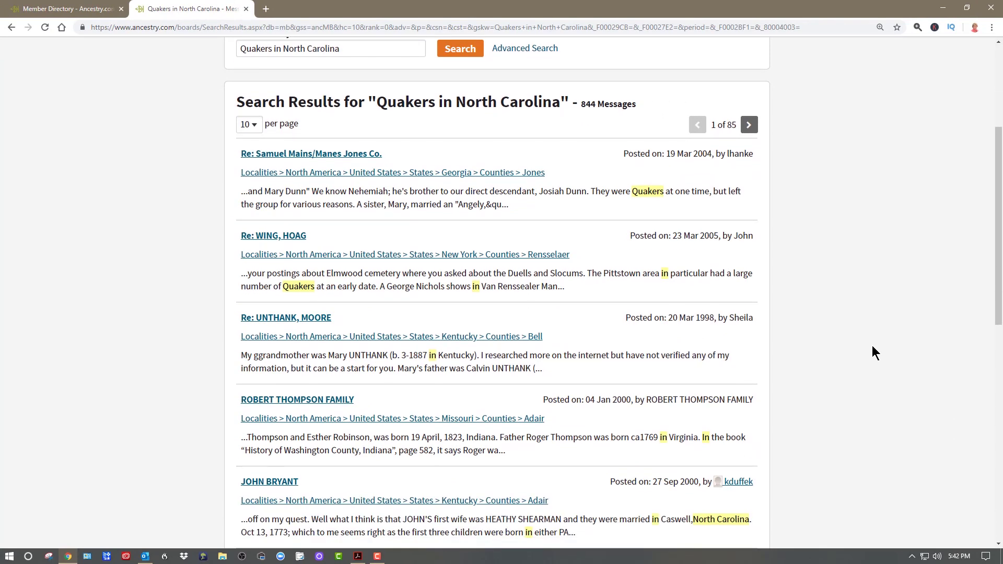
scroll(872, 345, down, 4)
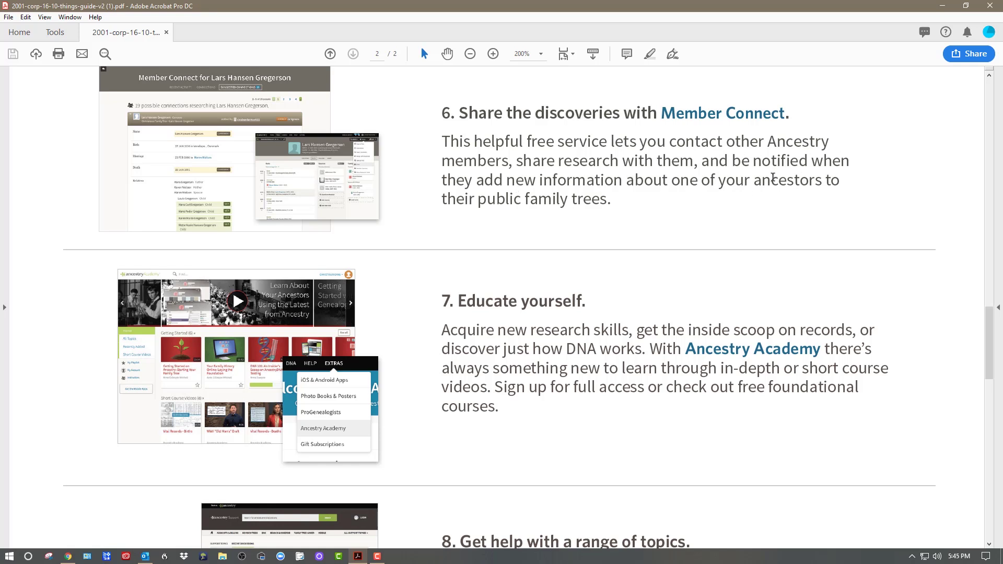
Step: Visit the Member Connect page and the Ancestry Academy course page through the guide's links in items 6 and 7
click(716, 115)
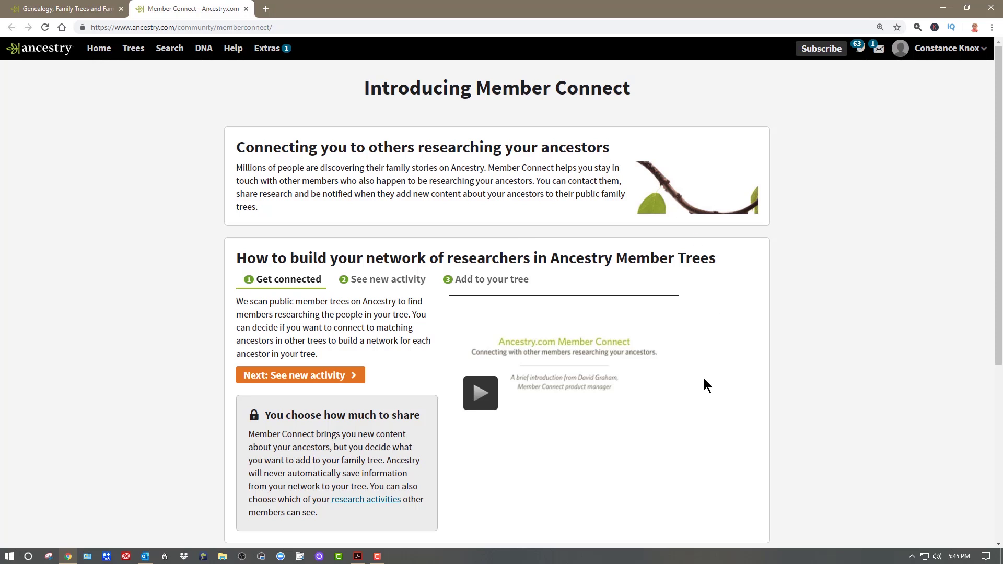
drag(998, 207, 992, 239)
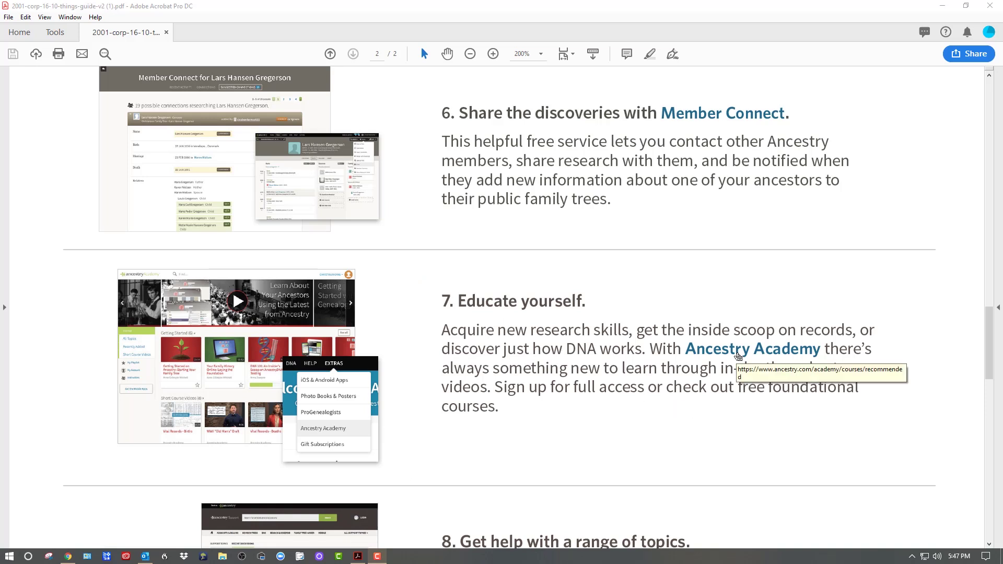
click(738, 355)
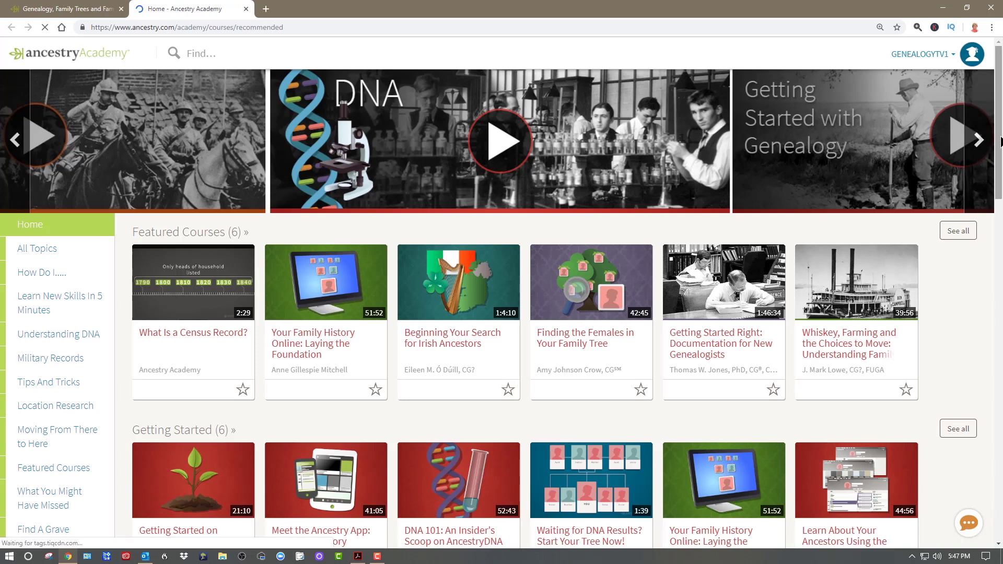
drag(1000, 142, 999, 402)
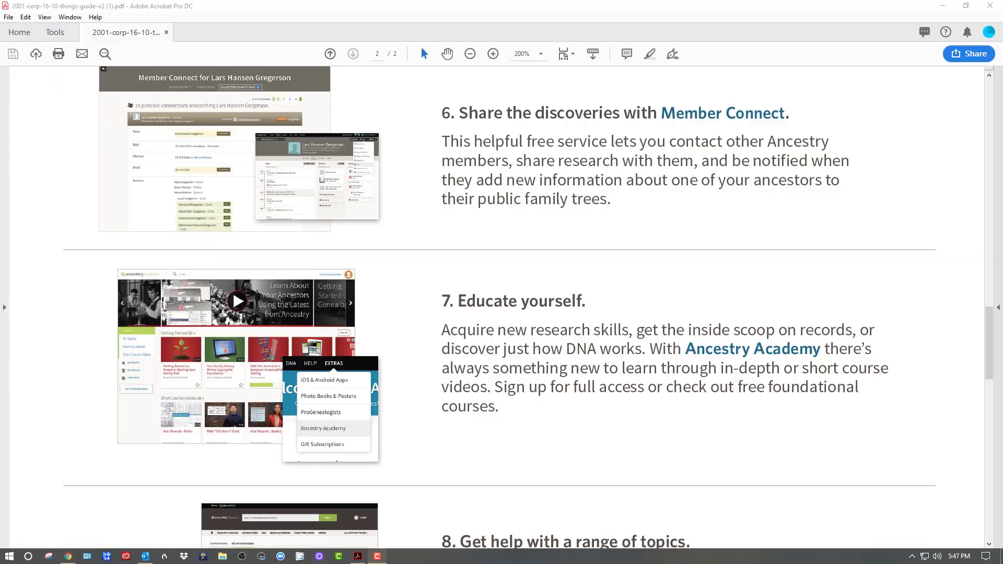
Step: Open the Support Center from the guide's item 8, look over its help topics and return to the PDF guide
click(991, 324)
drag(991, 324, 991, 420)
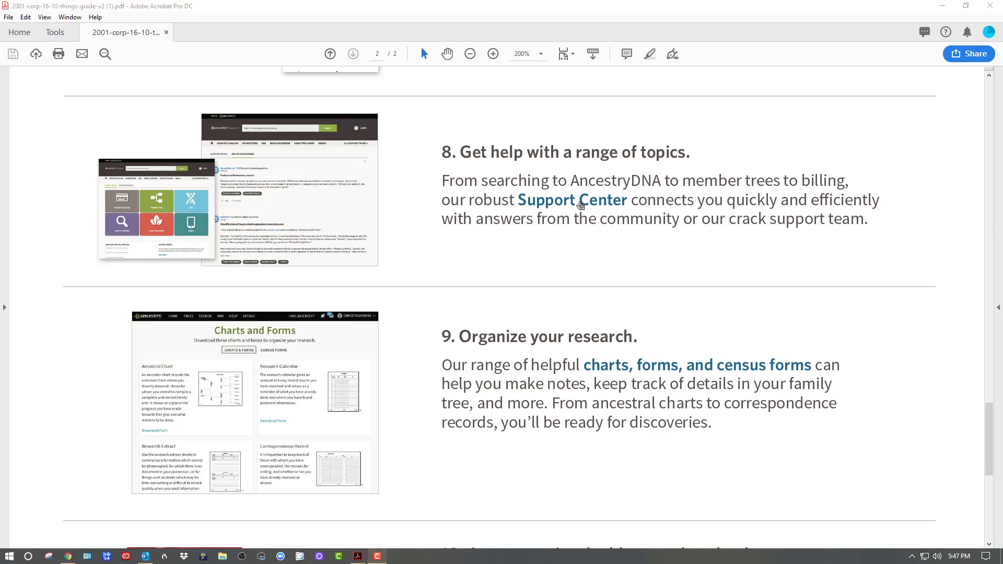
click(577, 204)
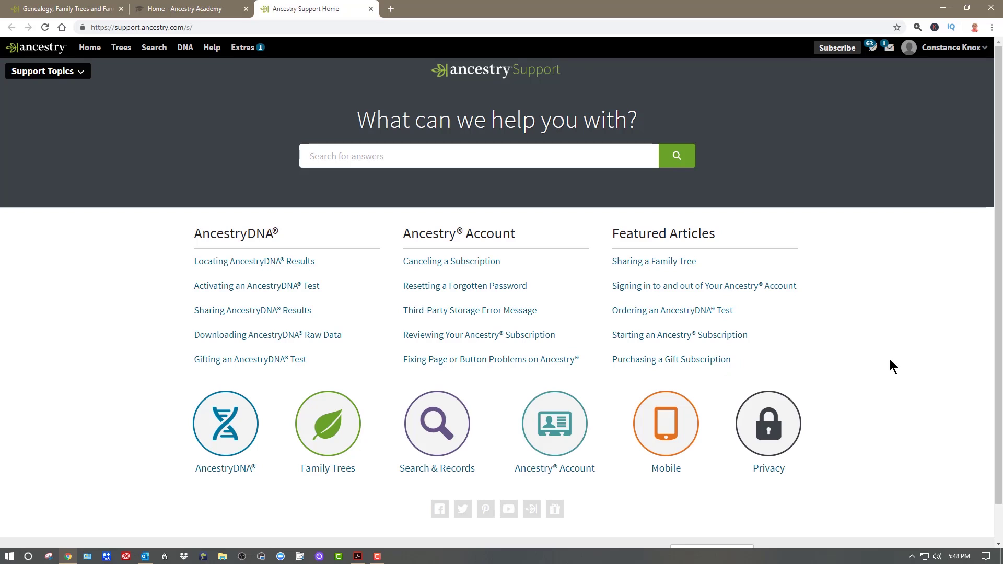
scroll(896, 353, down, 1)
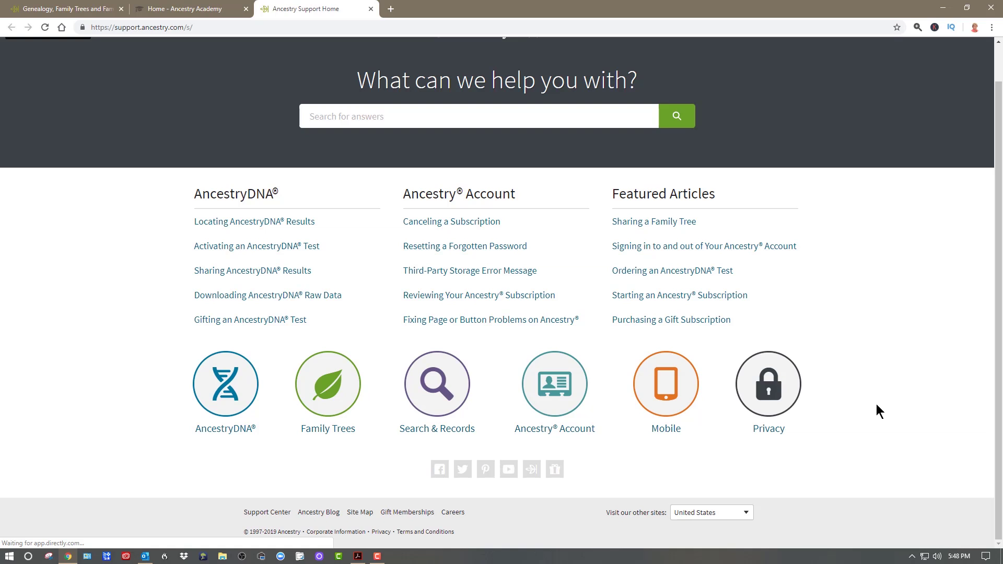
key(alt+Tab)
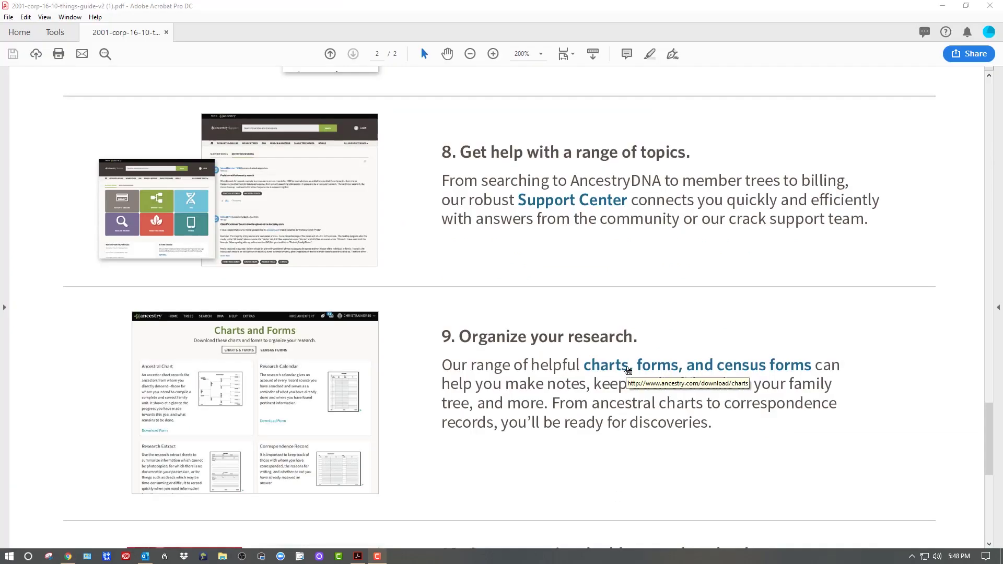
Step: Open the charts, forms, and census forms page from the guide and view the Ancestral Chart and Research Calendar forms
click(621, 367)
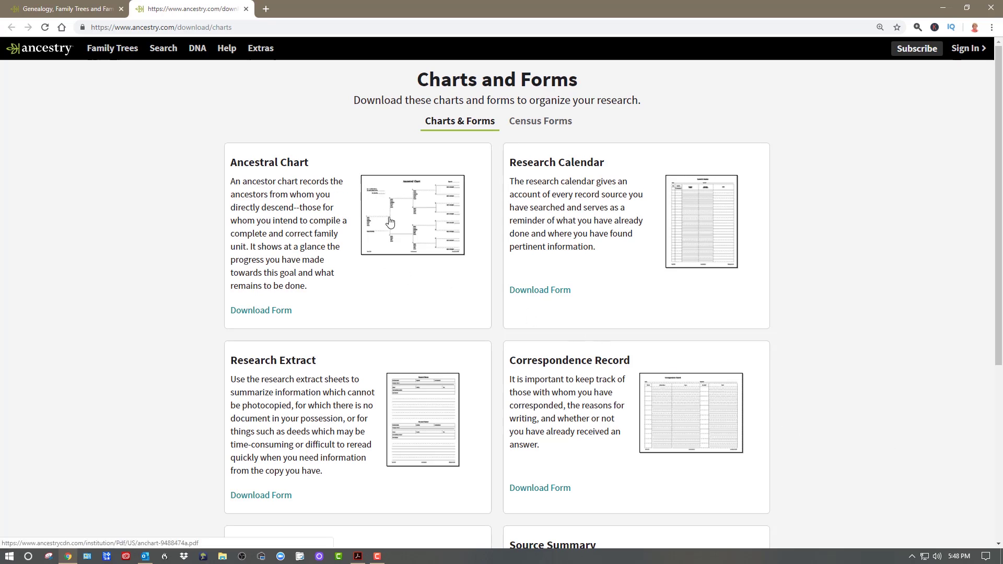
click(276, 313)
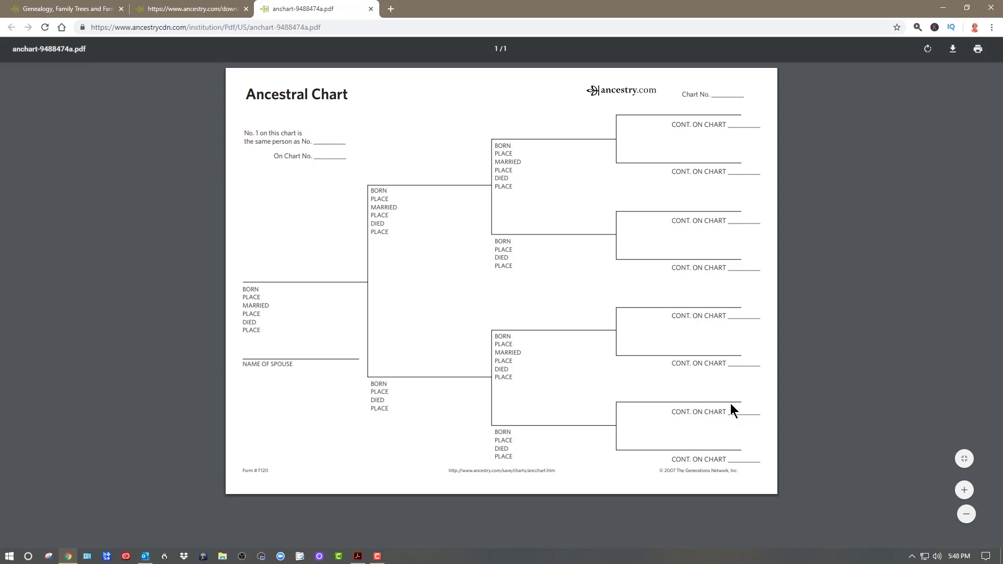
click(196, 9)
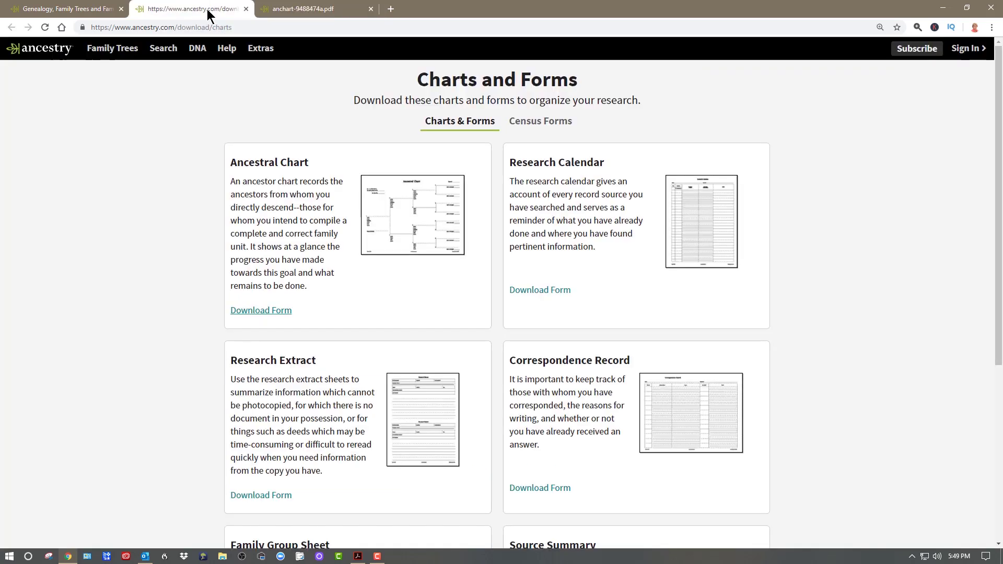
click(713, 243)
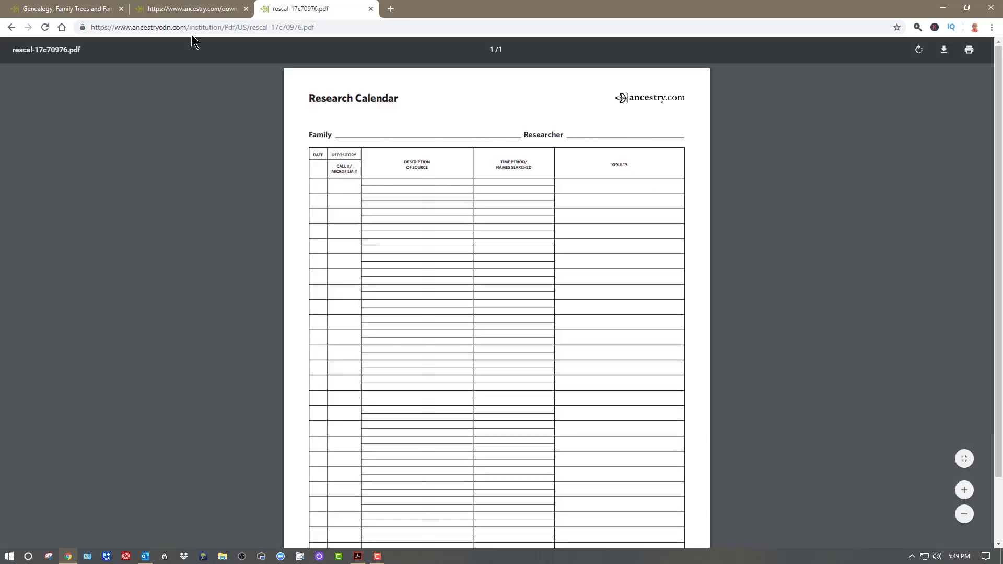
Step: Return to the Charts and Forms page and view the Research Extract and Family Group Sheet forms
click(149, 11)
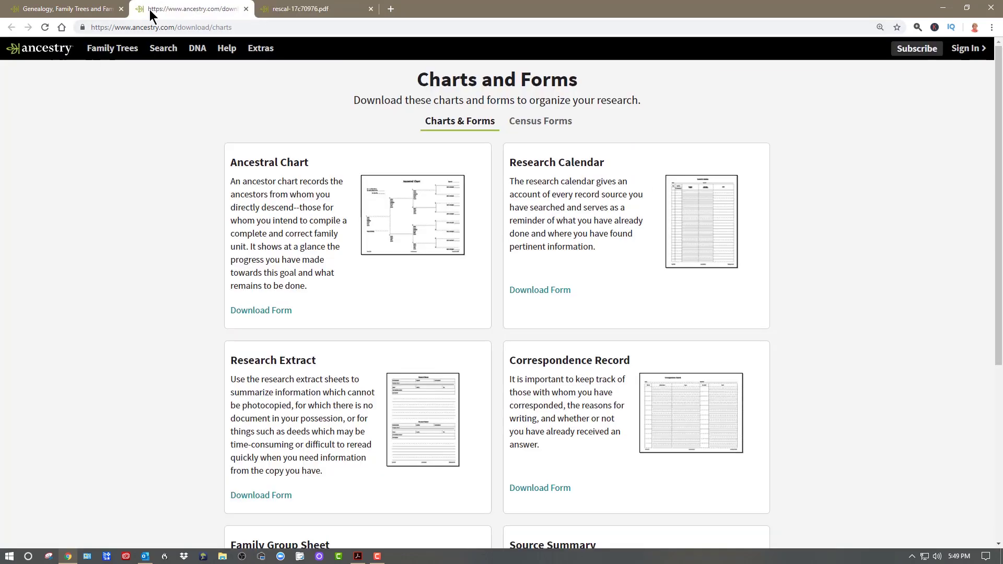
click(411, 435)
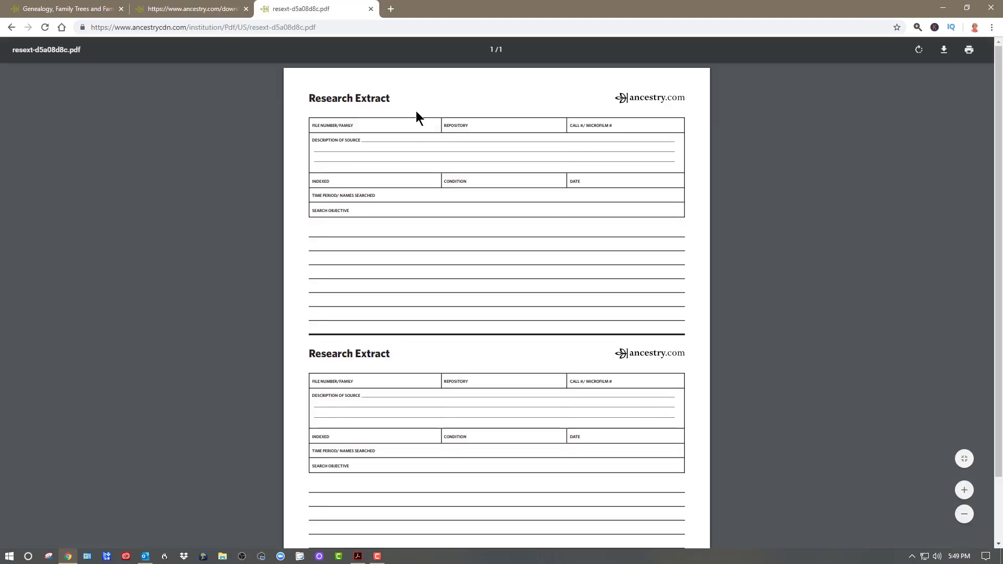
click(149, 11)
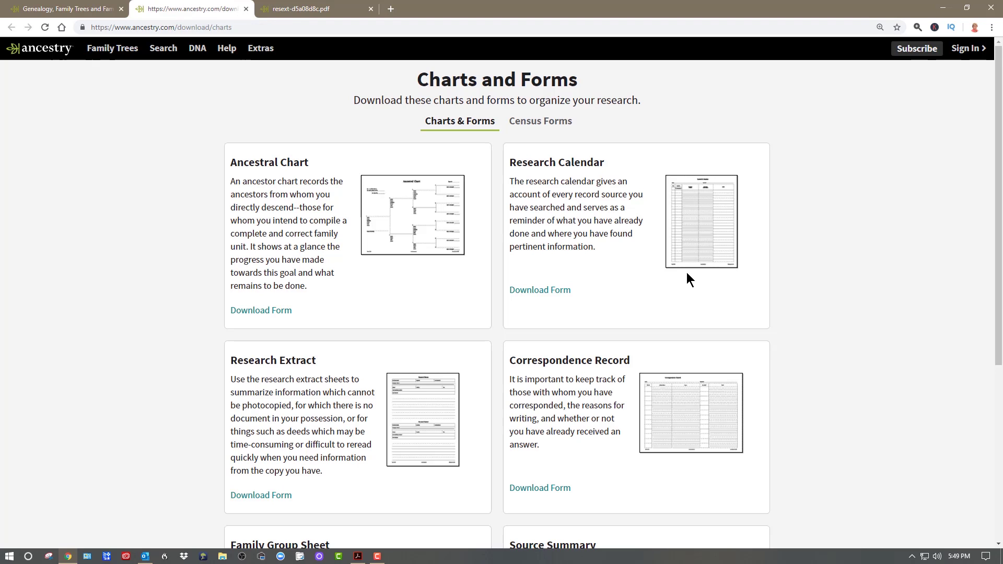
scroll(797, 363, down, 5)
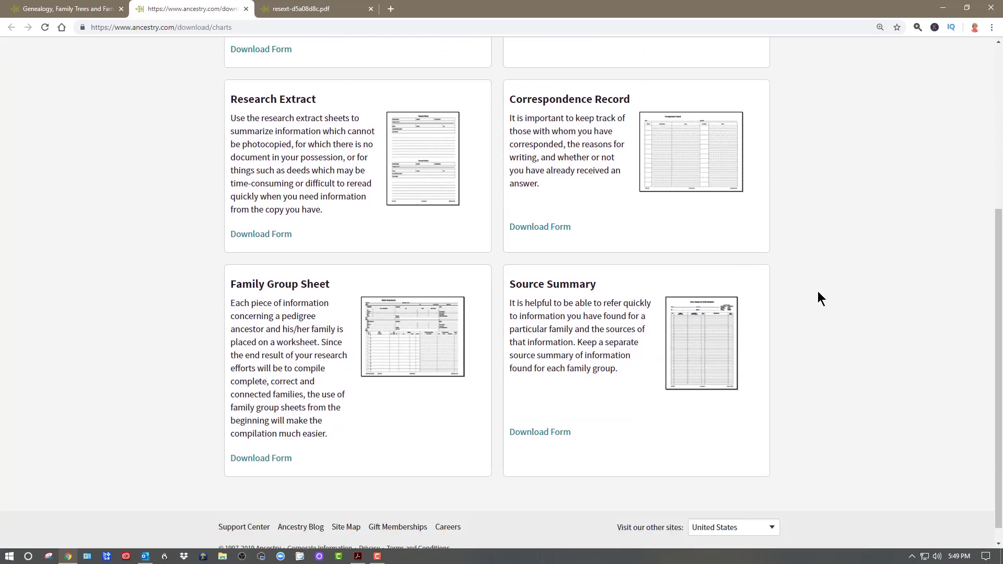
click(410, 349)
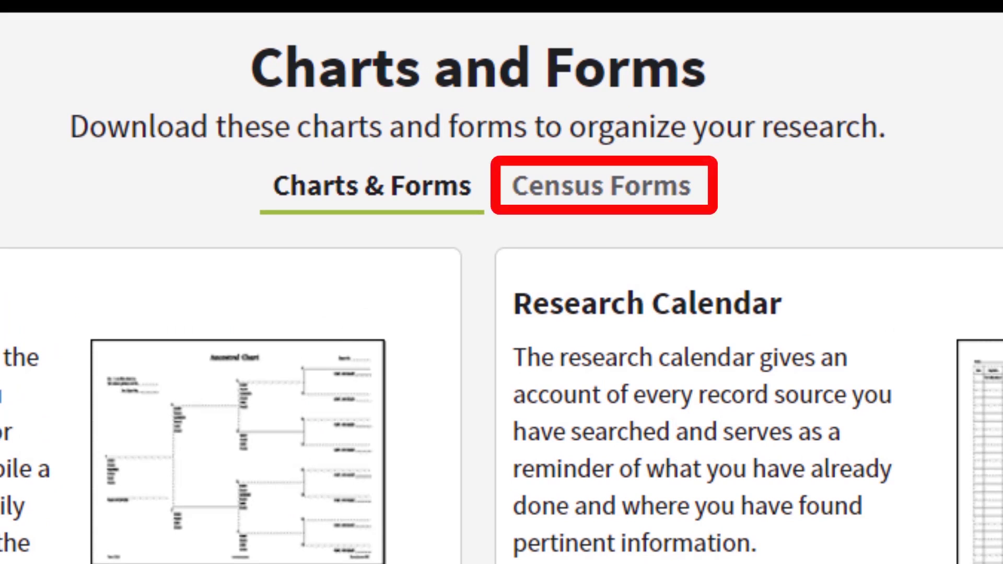
Step: Open The Source from the guide's item 10 and enter the ancestor's first and last name in its search form
scroll(572, 392, down, 3)
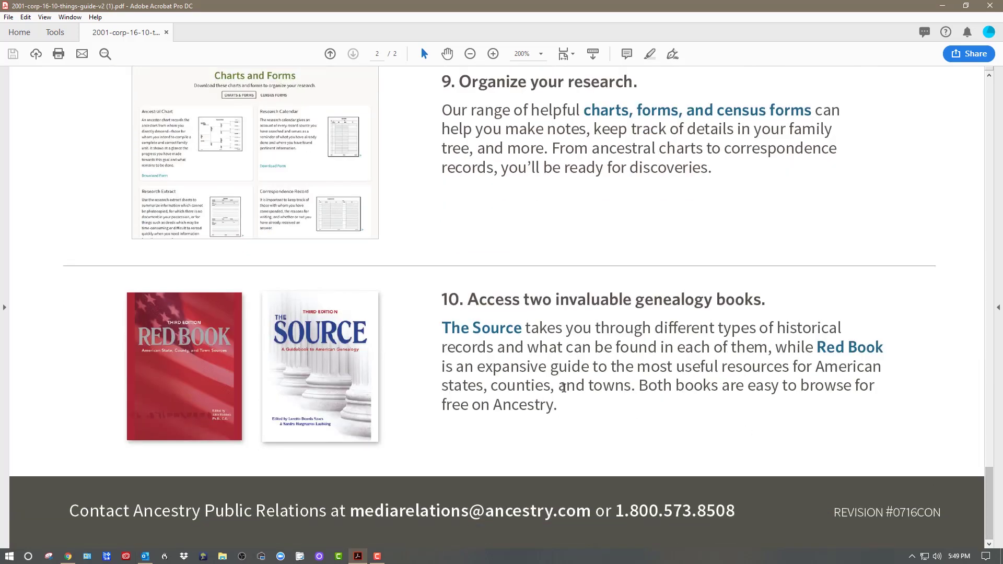
click(476, 328)
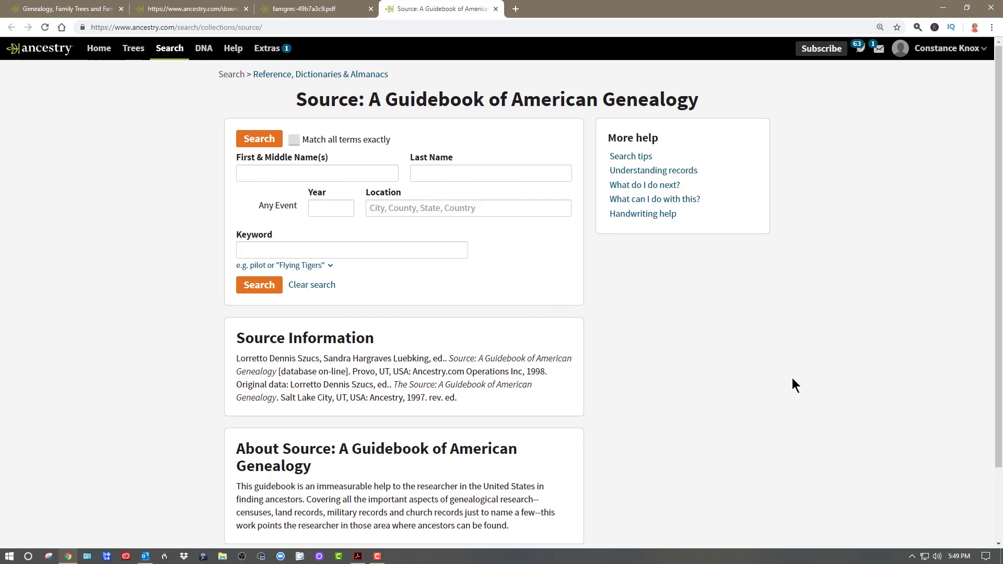
click(335, 175)
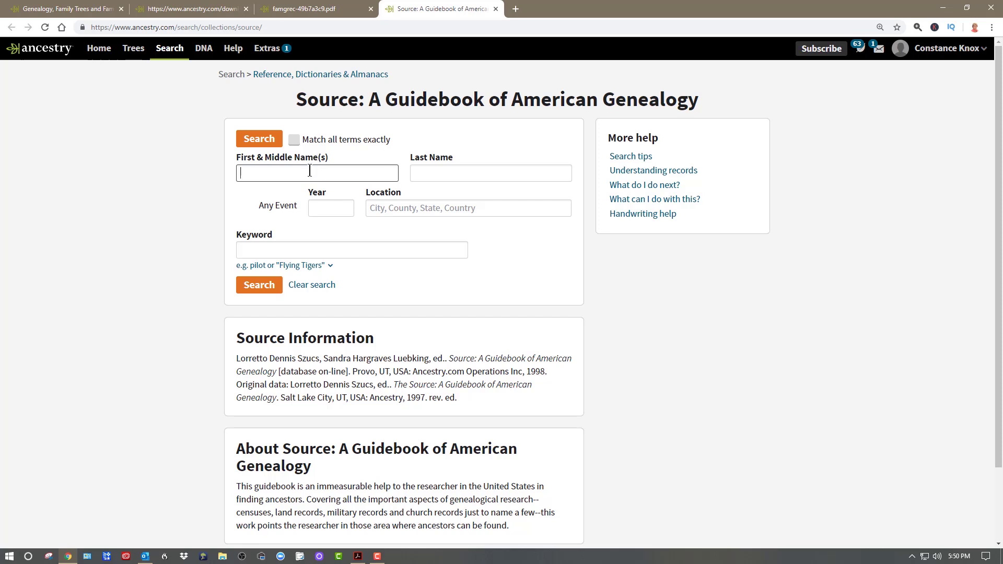
text(Henry)
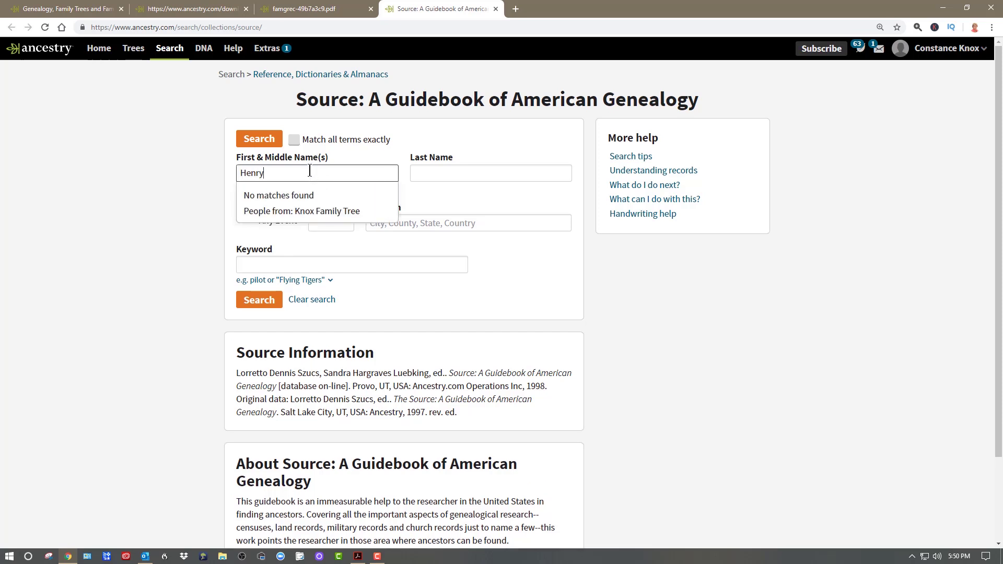
key(Tab)
text(H)
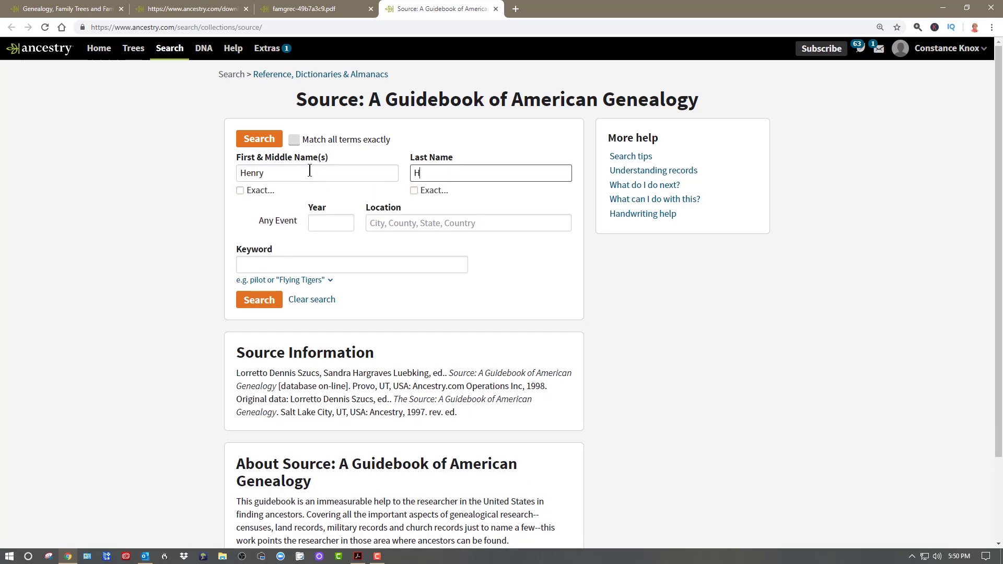
text(enley)
Step: Search The Source with the keyword Quaker and event year 1861, and try reloading the results page
click(256, 269)
text(Quaker)
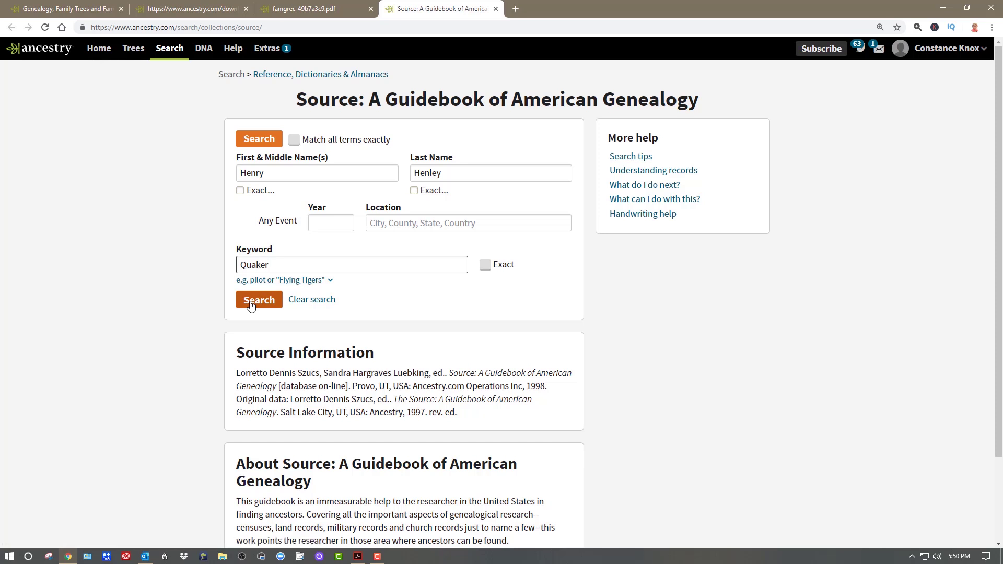
click(334, 223)
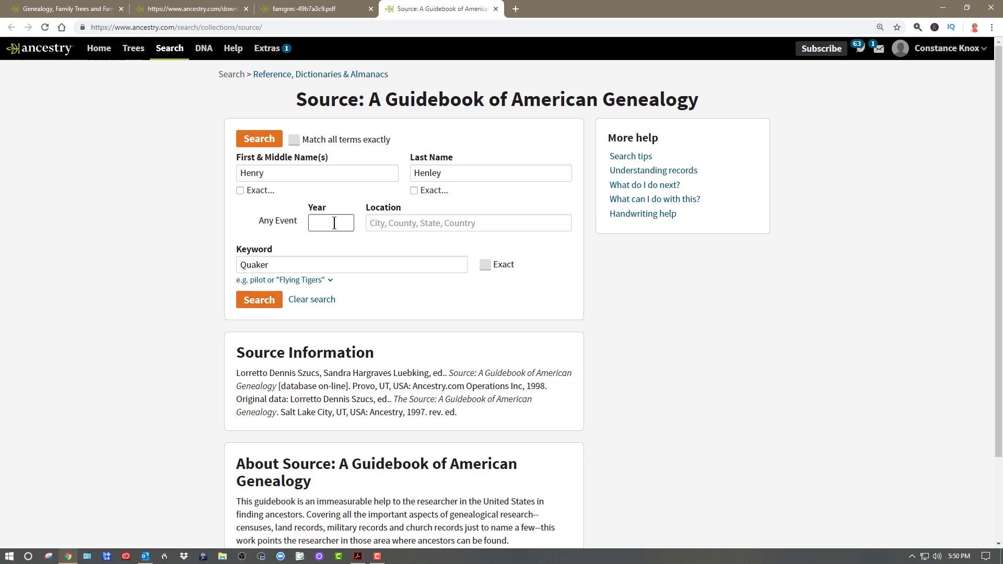
text(1861)
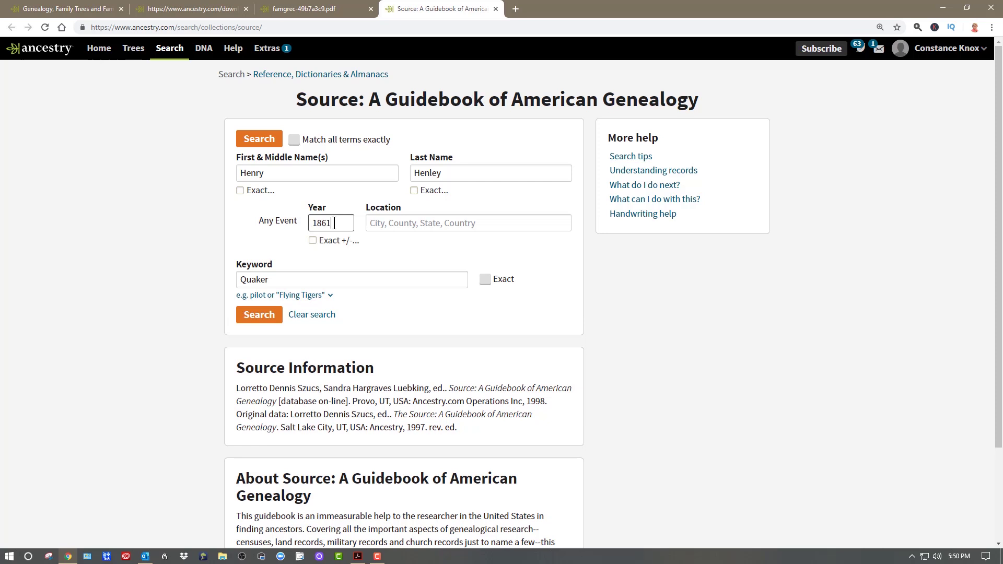
click(258, 319)
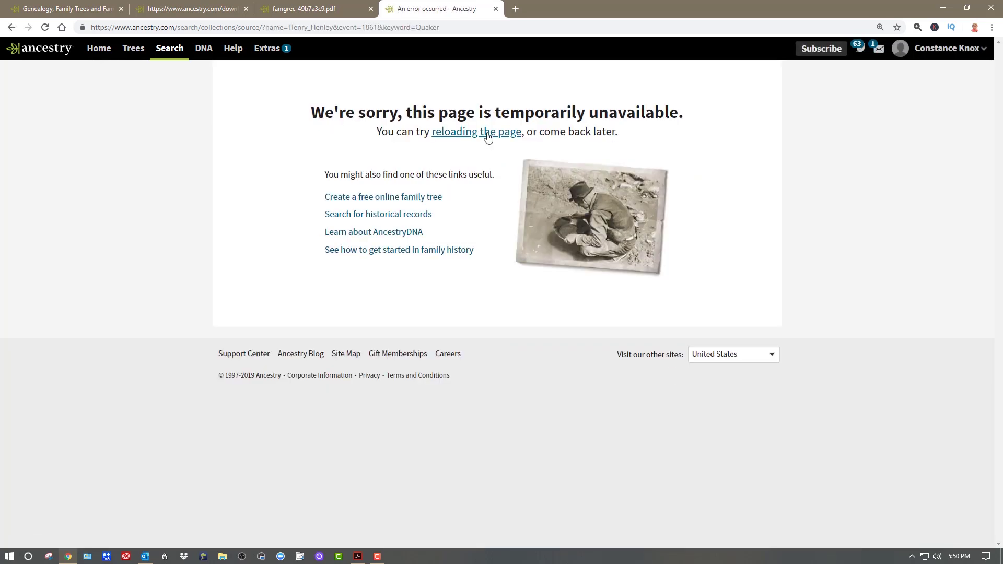
click(487, 137)
click(452, 137)
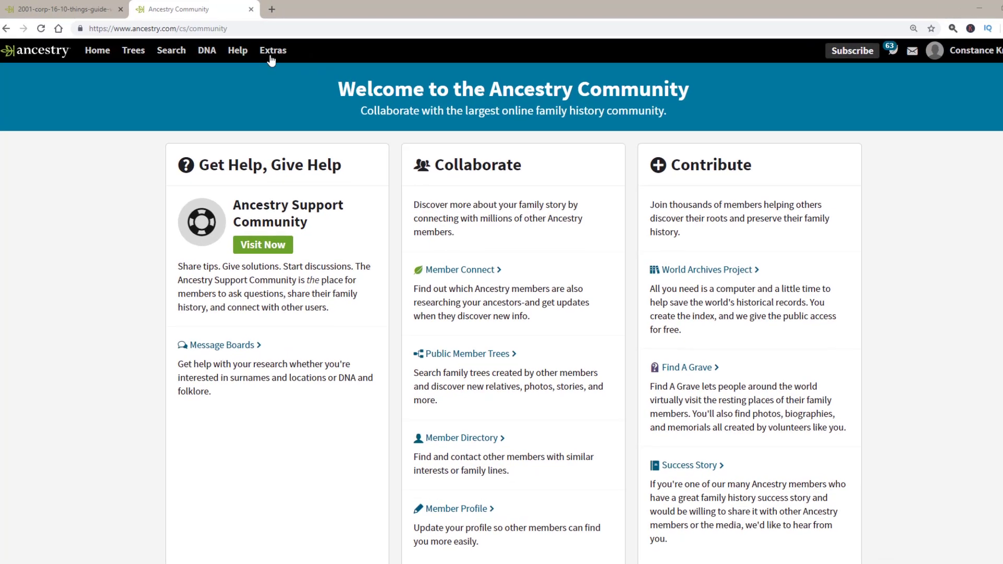
Step: Open the Ancestry Community page from the site's help options and review its Collaborate and Contribute sections
click(234, 49)
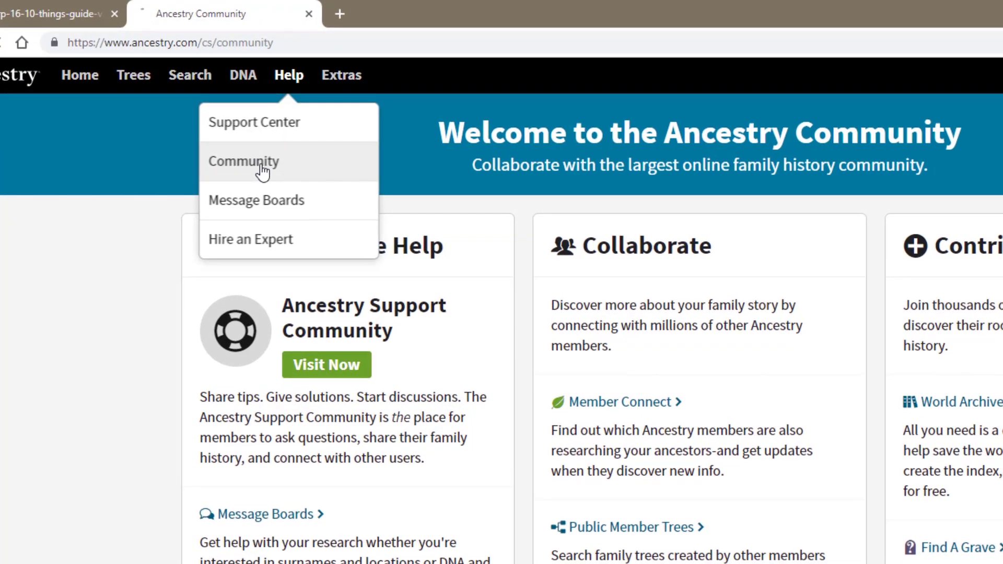
click(264, 172)
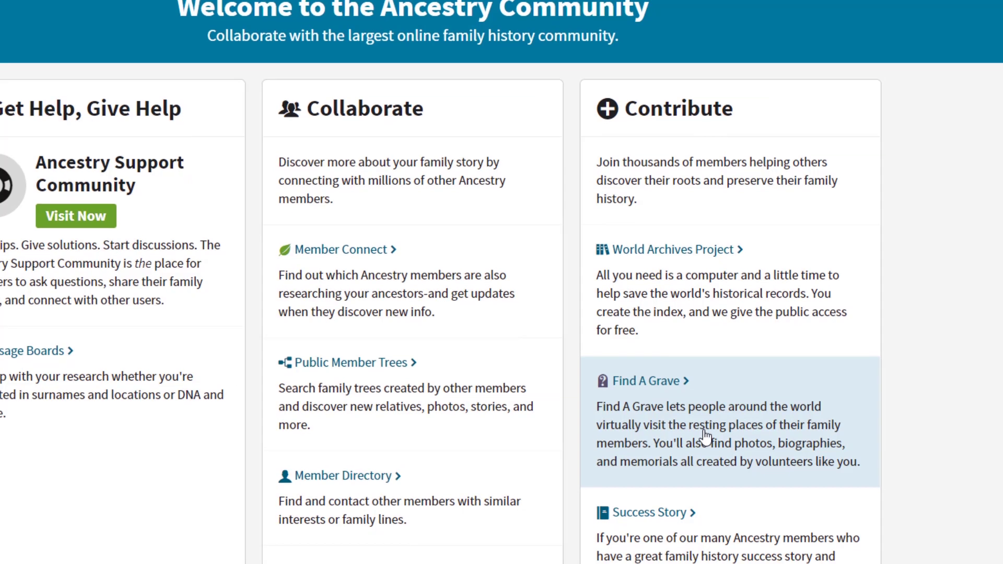
scroll(705, 439, down, 2)
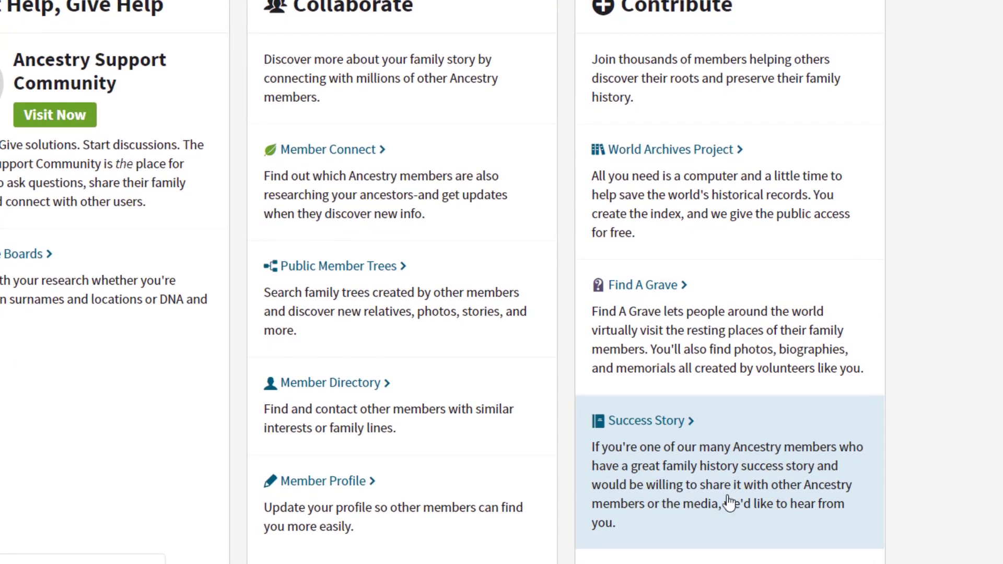